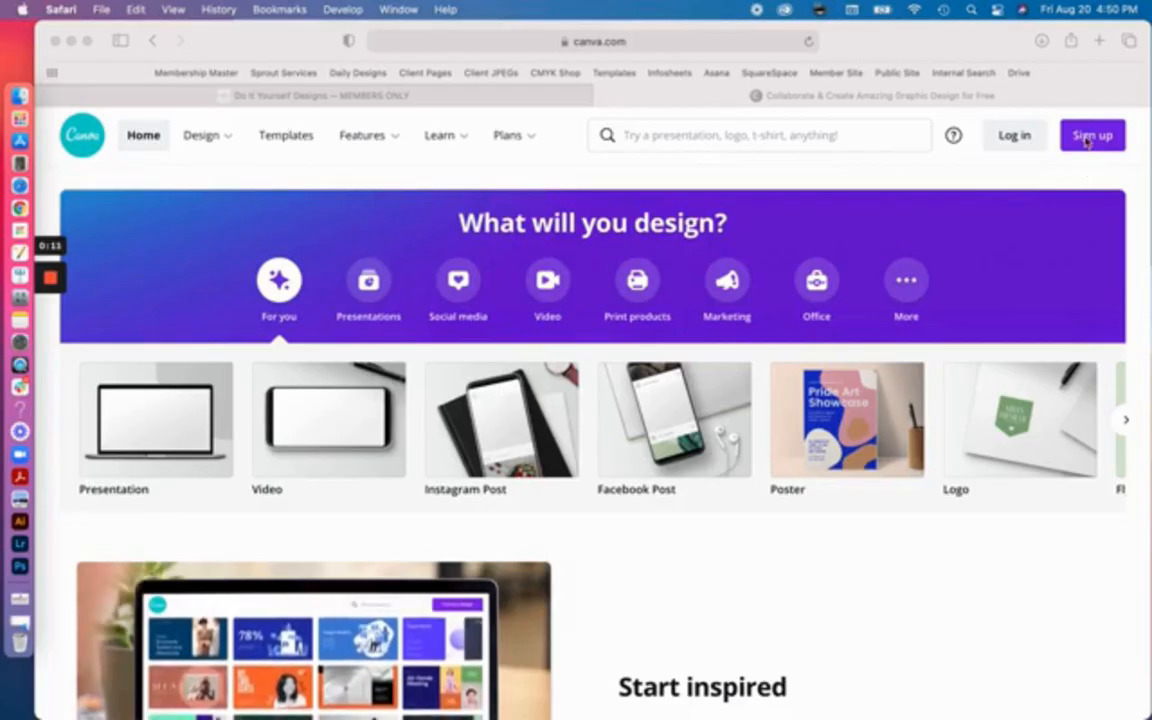
click(1110, 138)
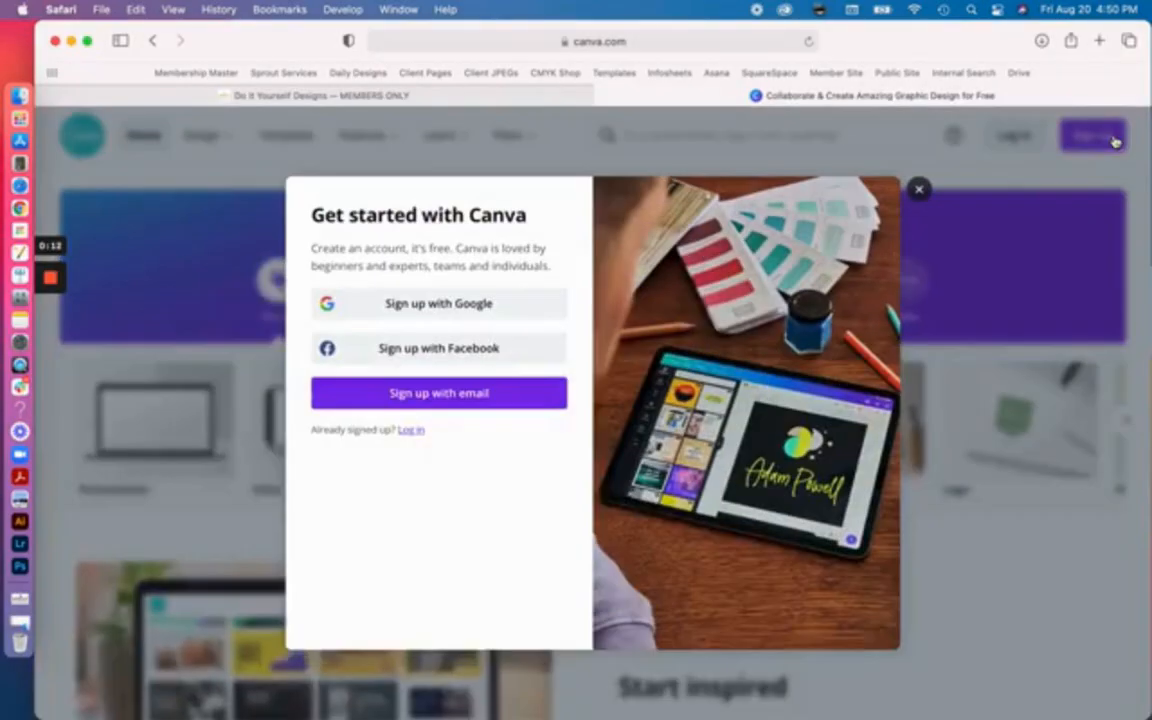
click(470, 400)
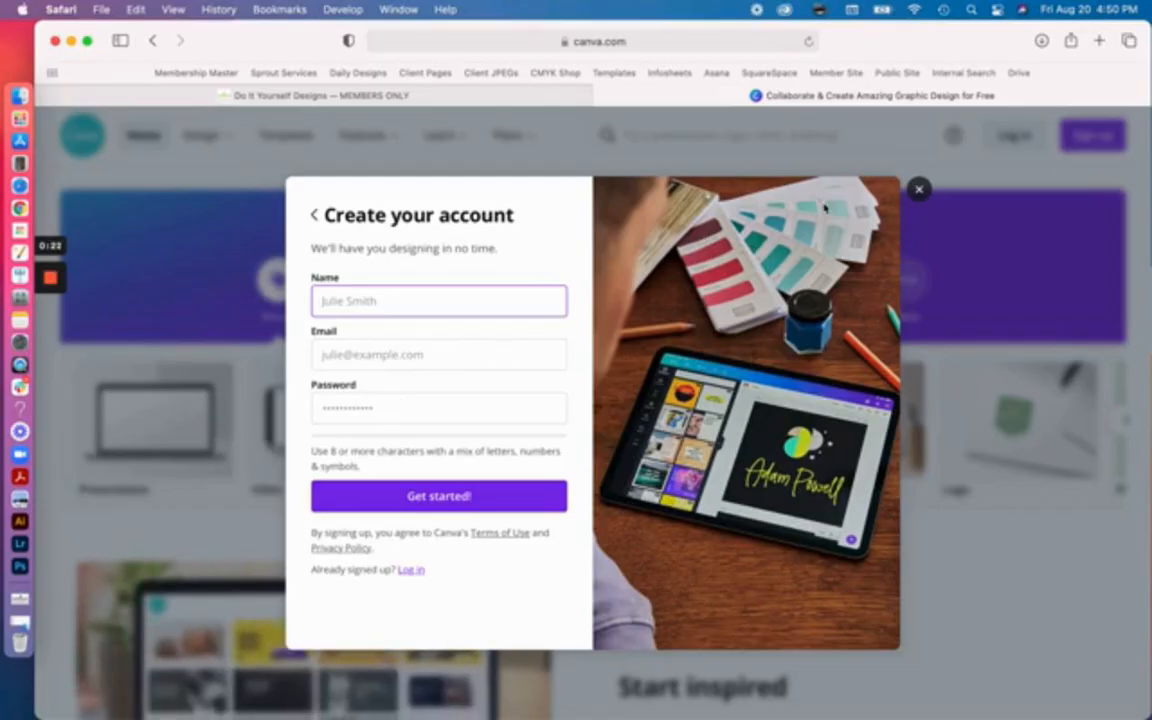
click(918, 189)
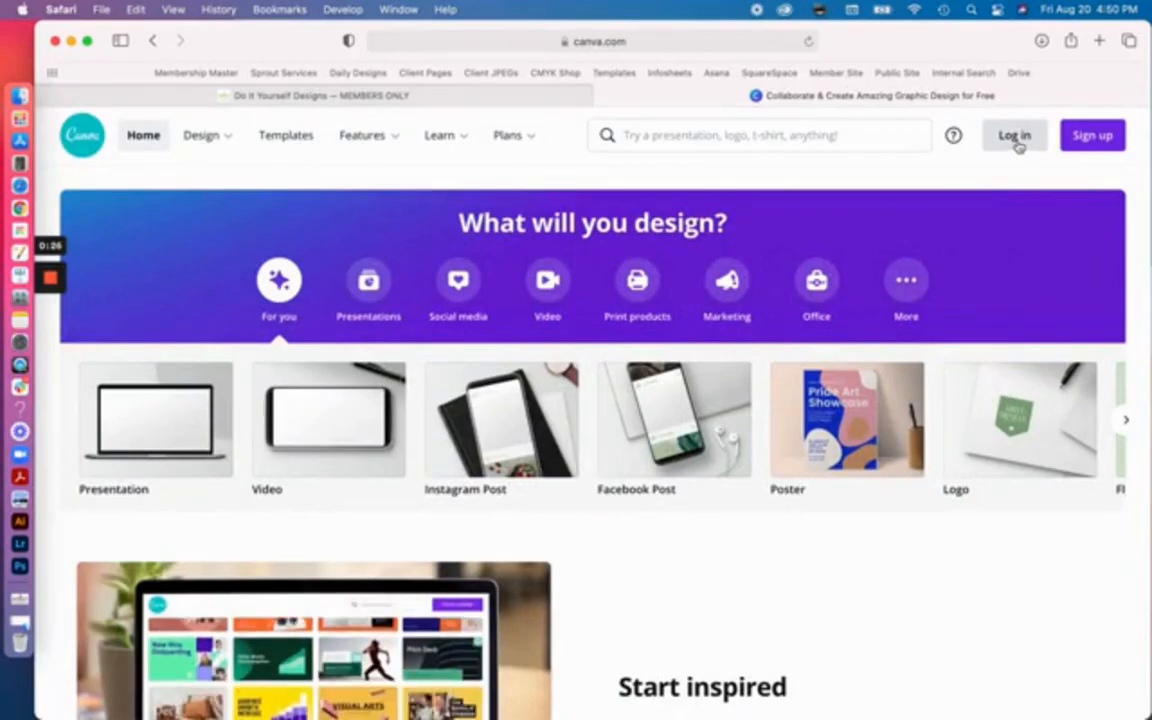
Log in to the existing Canva account using the saved email and password
click(1015, 136)
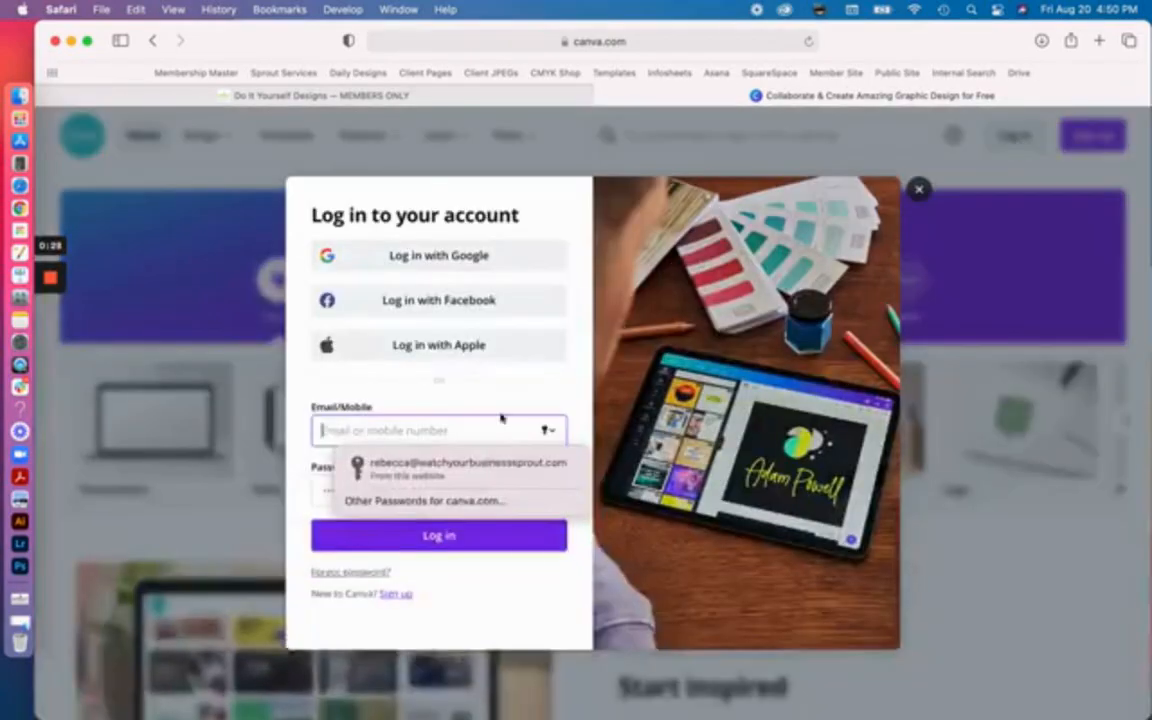
click(455, 463)
click(431, 542)
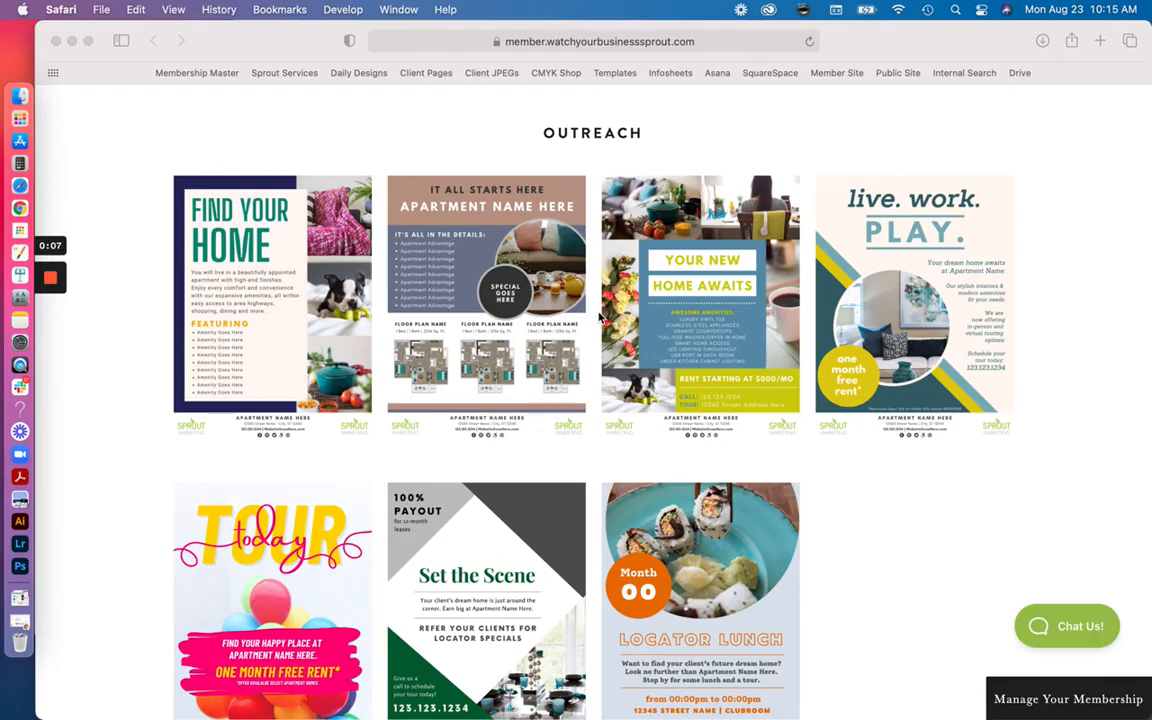
Open the "Find Your Home" flyer from the Outreach designs and start a new design from its template
click(155, 258)
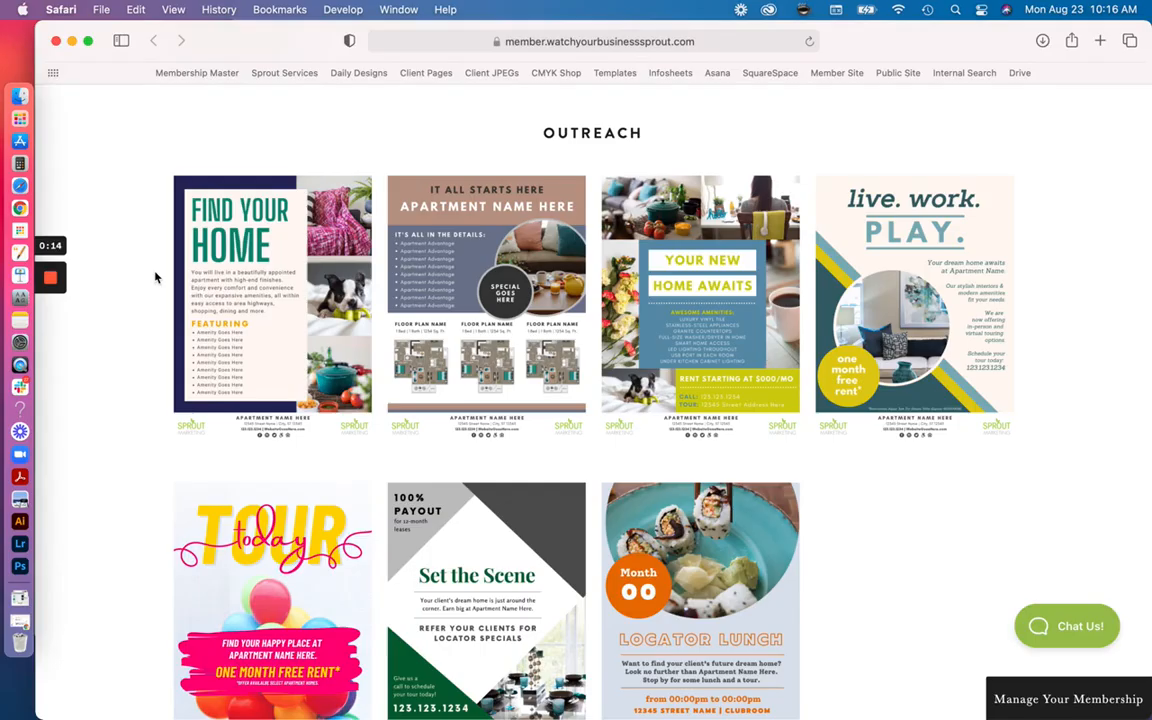
click(282, 275)
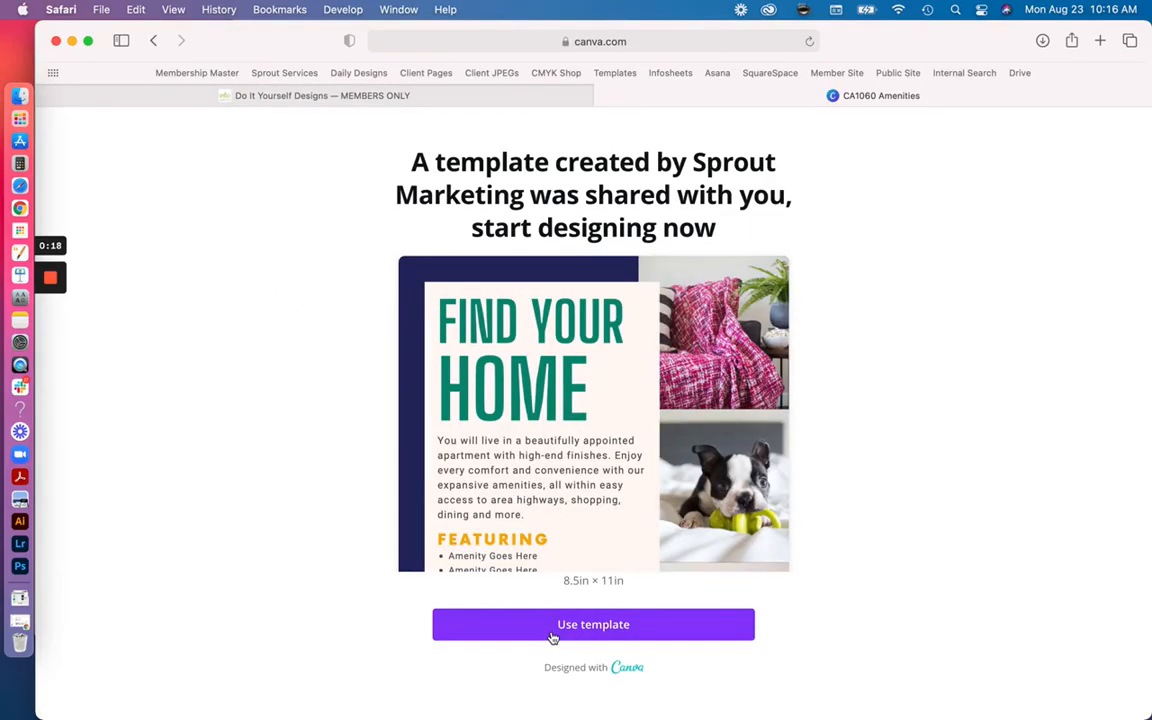
click(552, 630)
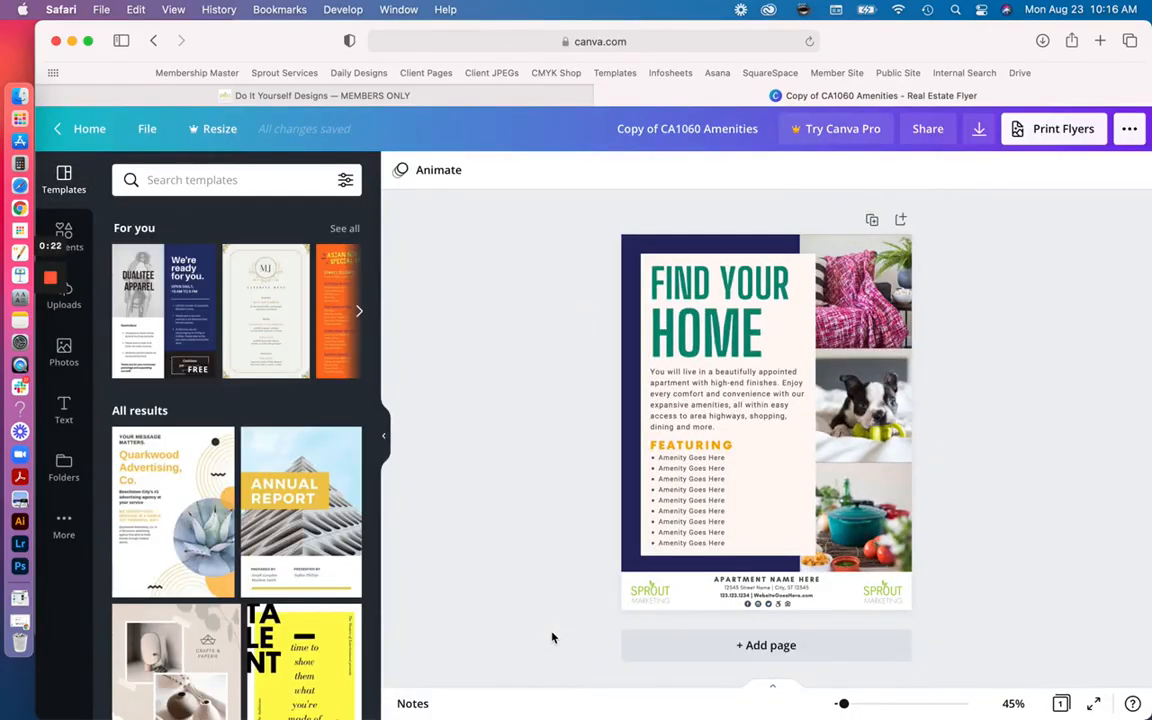
Recolor the flyer's navy background with the Capri hex code 35A496 from The Palmer color palette PDF
mouse_move(2, 2)
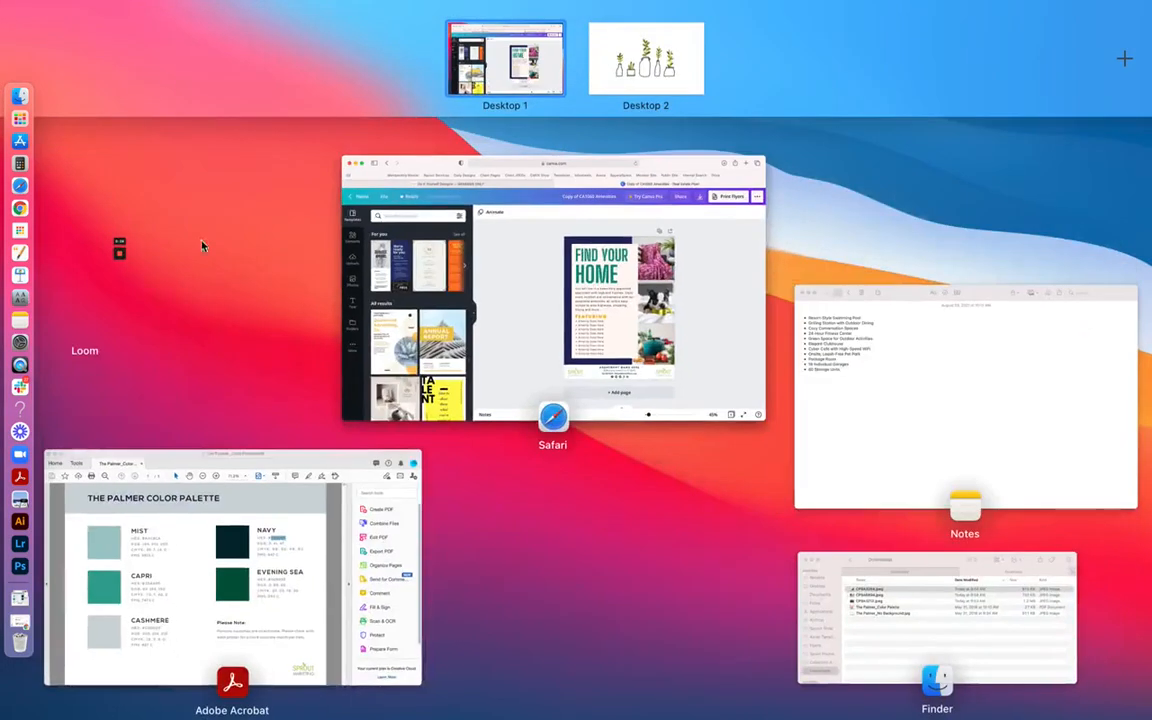
click(154, 516)
double_click(326, 372)
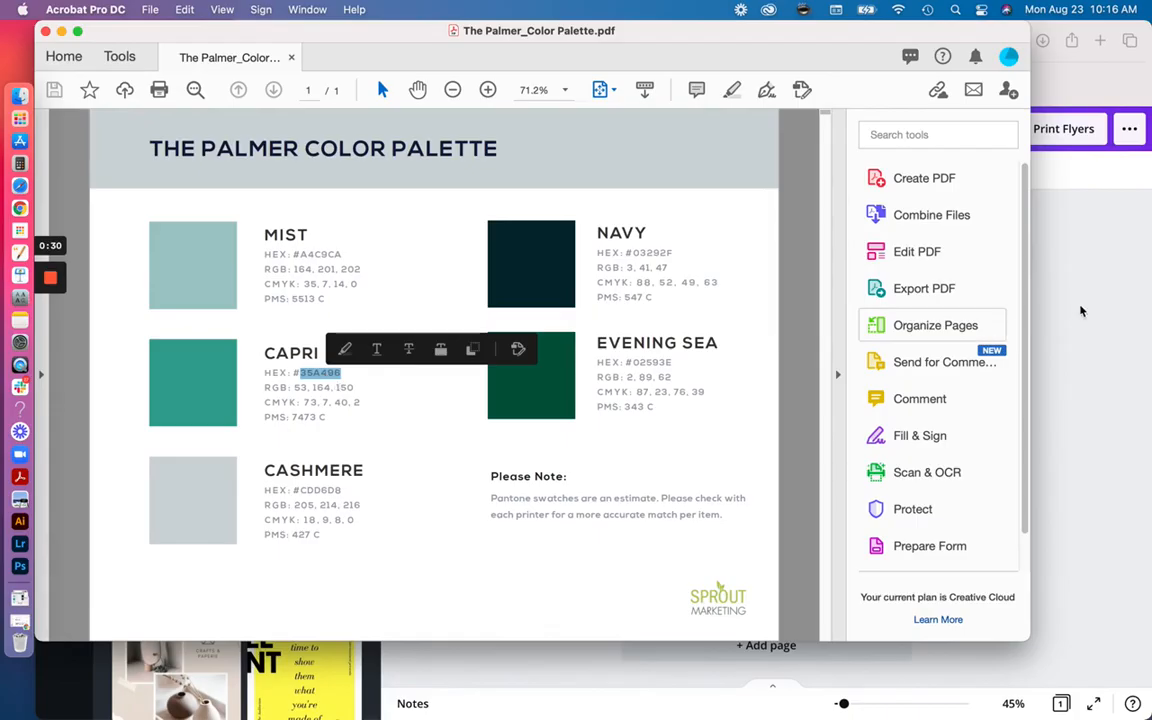
key(super+Tab)
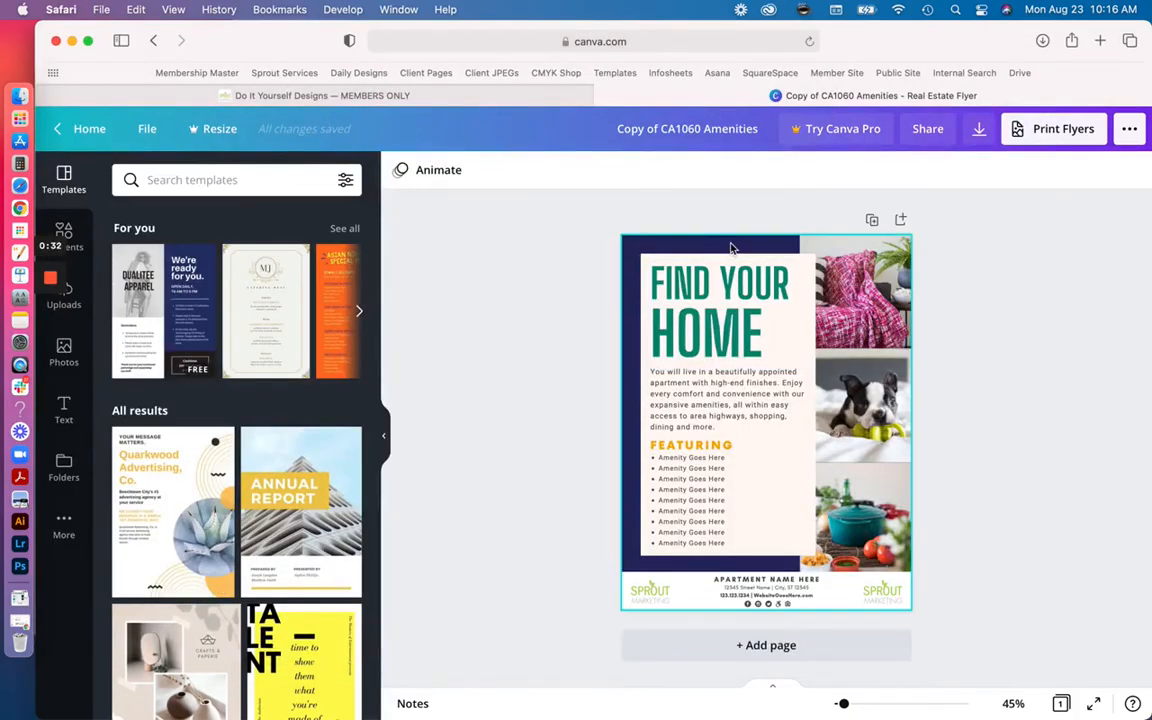
click(731, 248)
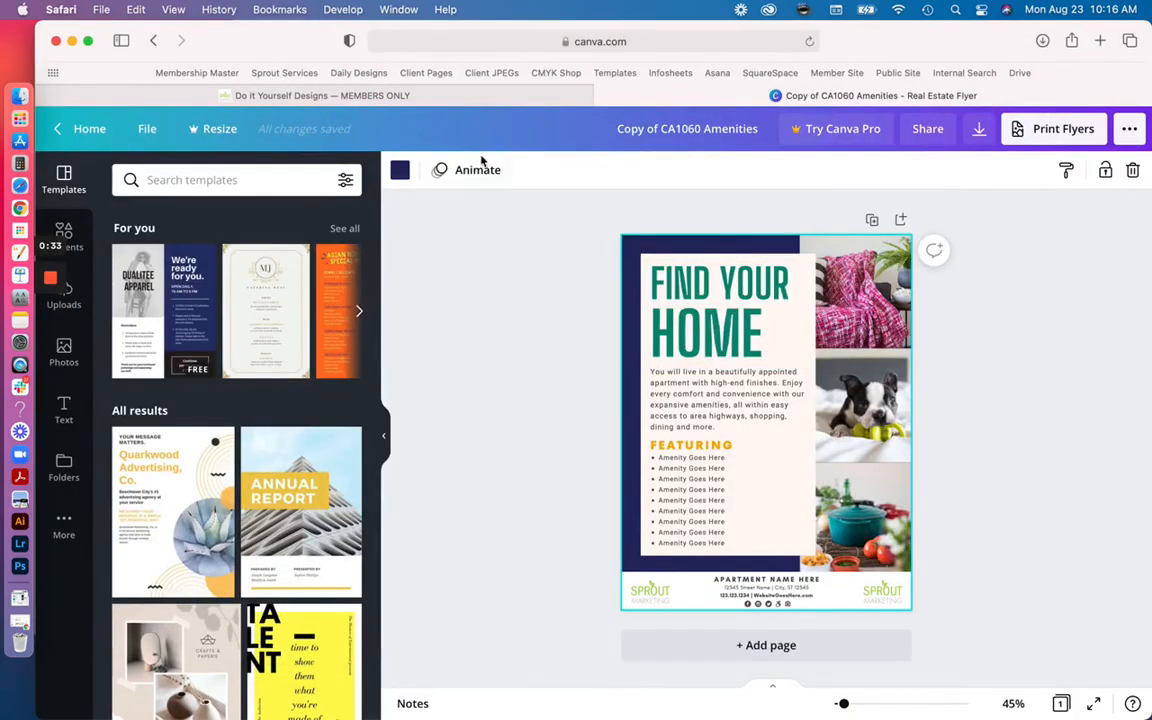
click(401, 172)
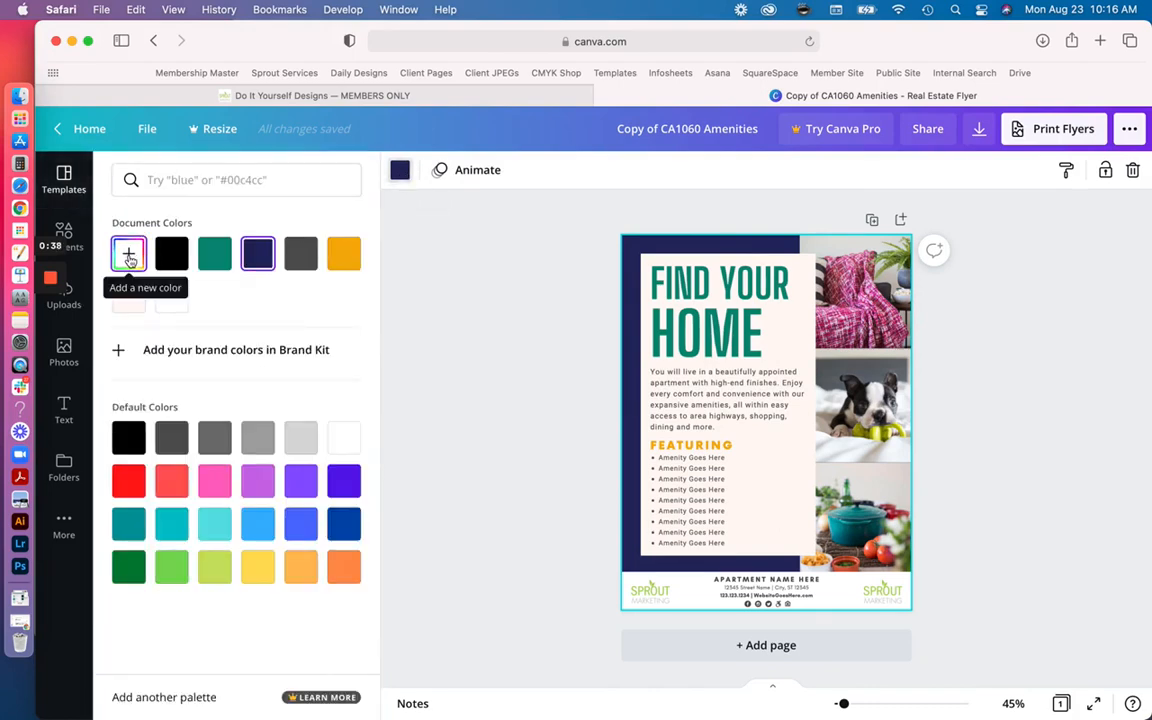
click(129, 257)
double_click(246, 416)
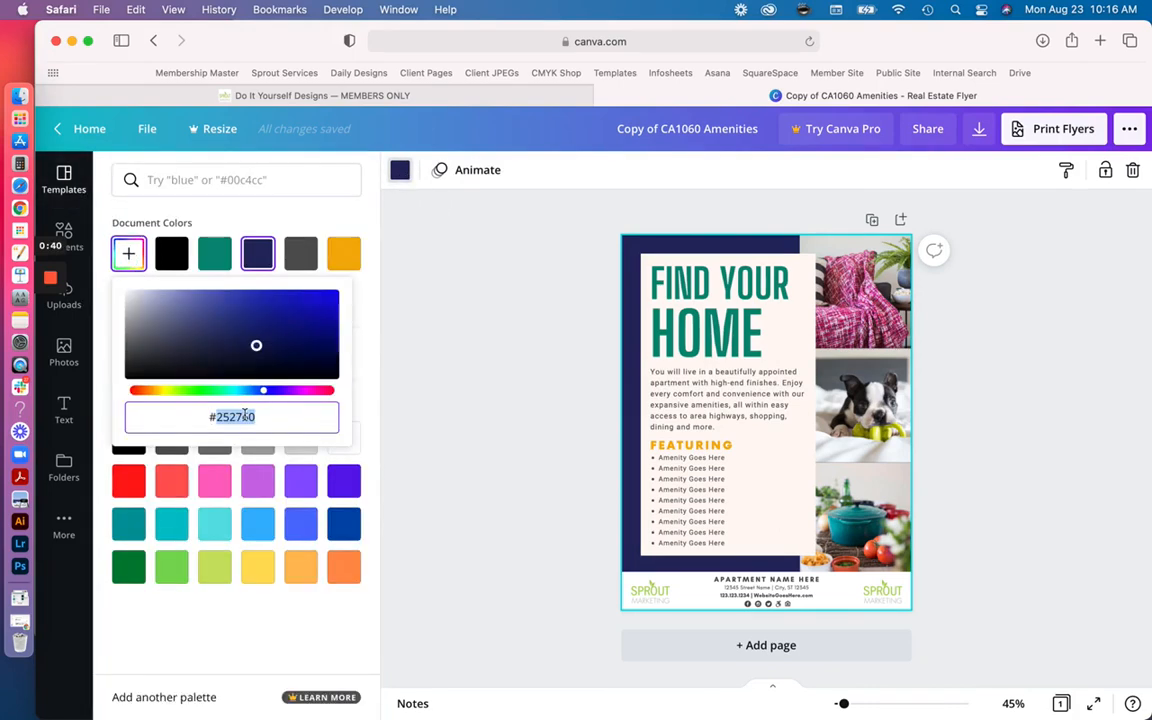
text(25A496)
click(481, 365)
Copy the Evening Sea hex code 02593E from the palette PDF and apply it to the "FIND YOUR HOME" heading
mouse_move(3, 5)
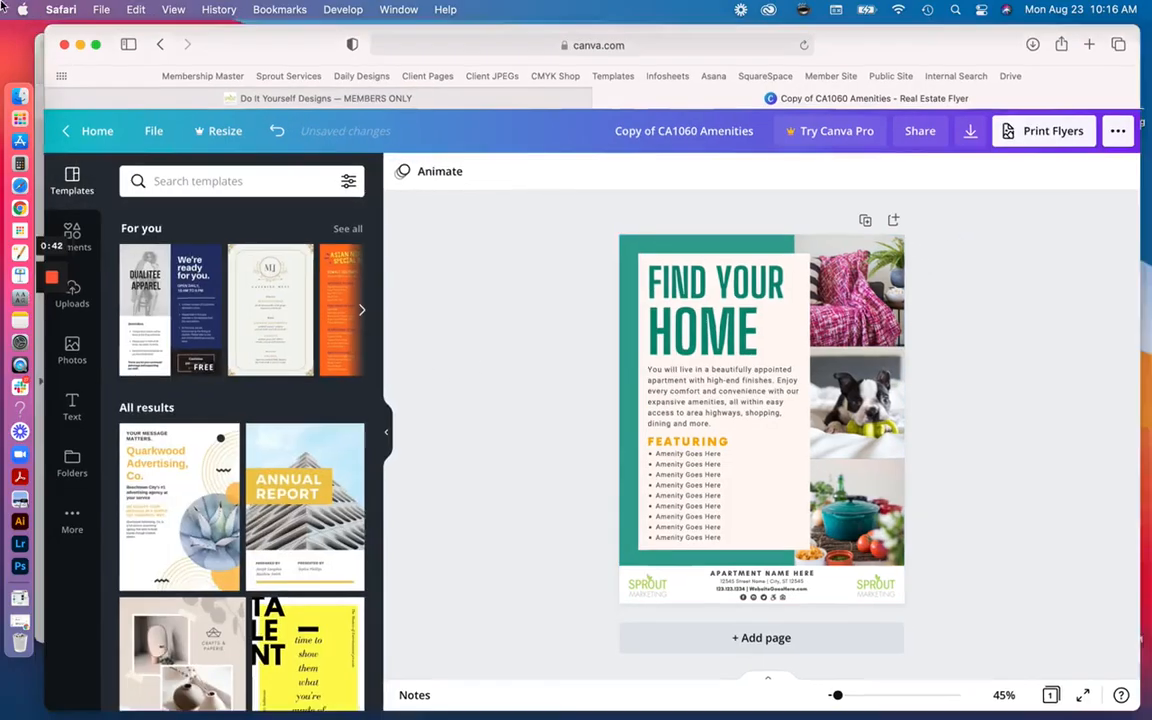
click(303, 563)
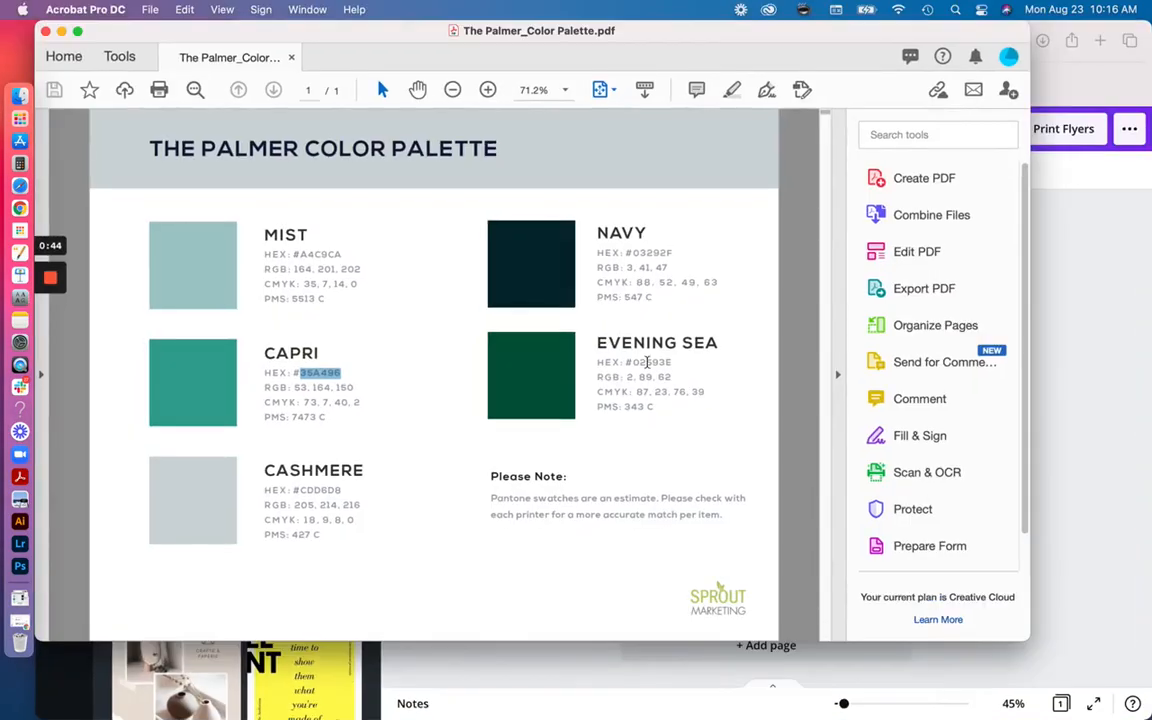
double_click(648, 362)
key(super+c)
key(super+Tab)
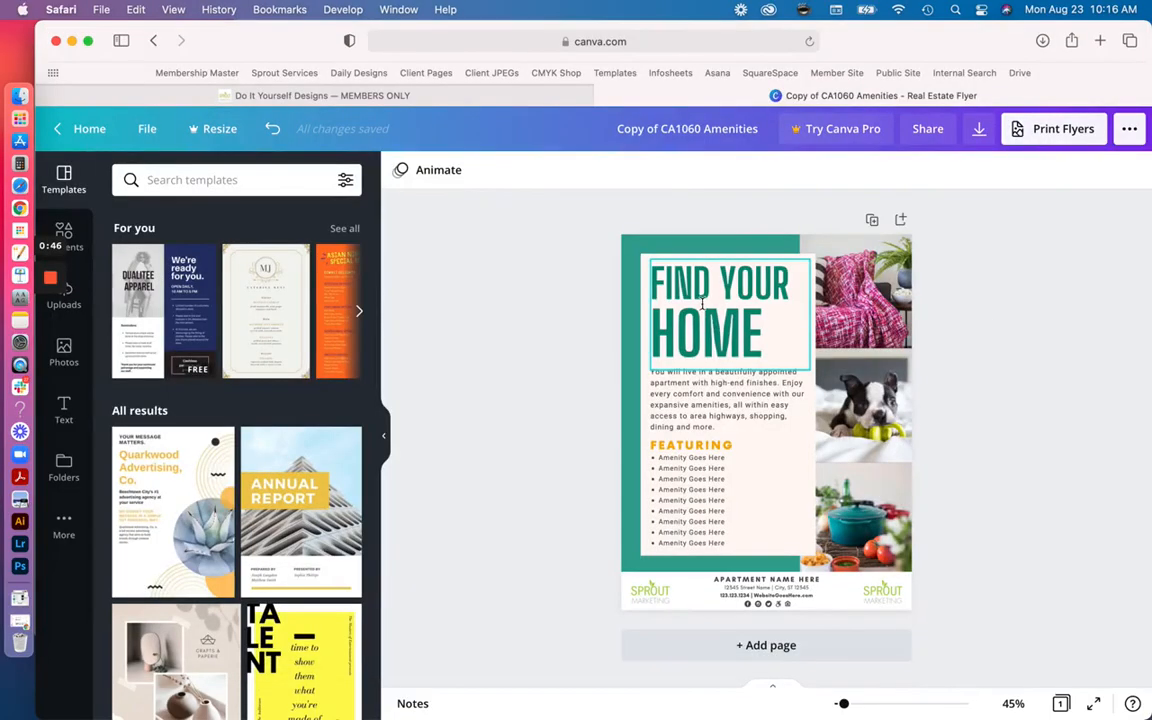
click(703, 303)
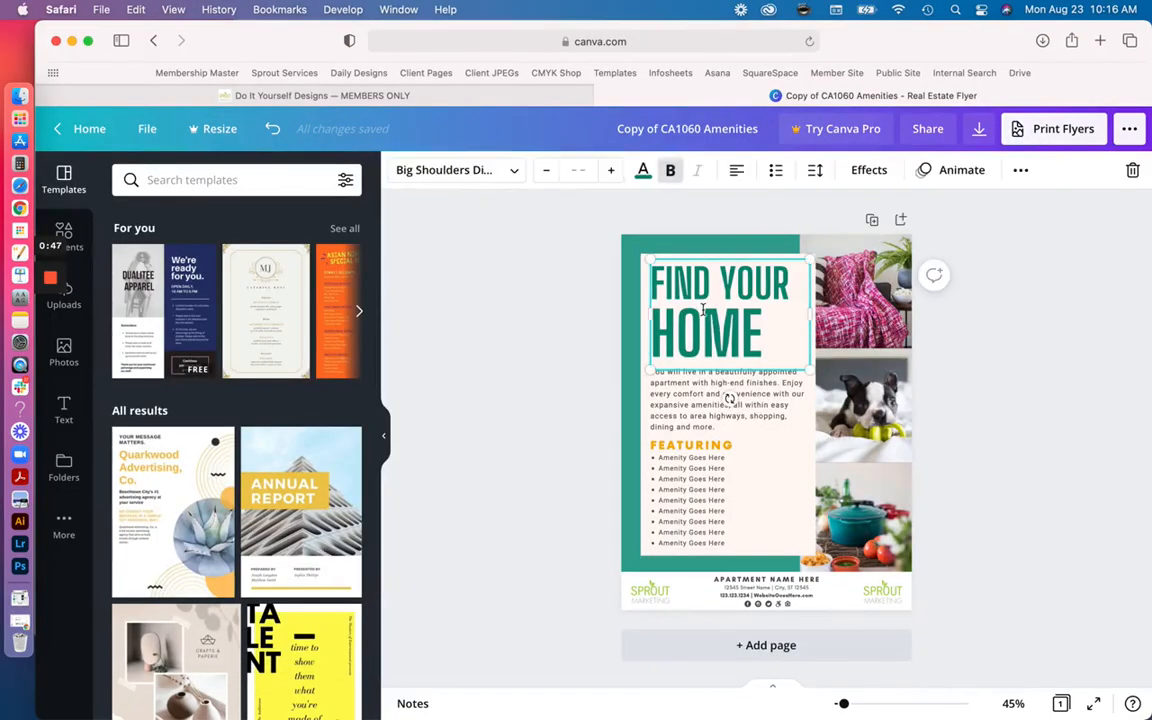
click(643, 172)
click(129, 254)
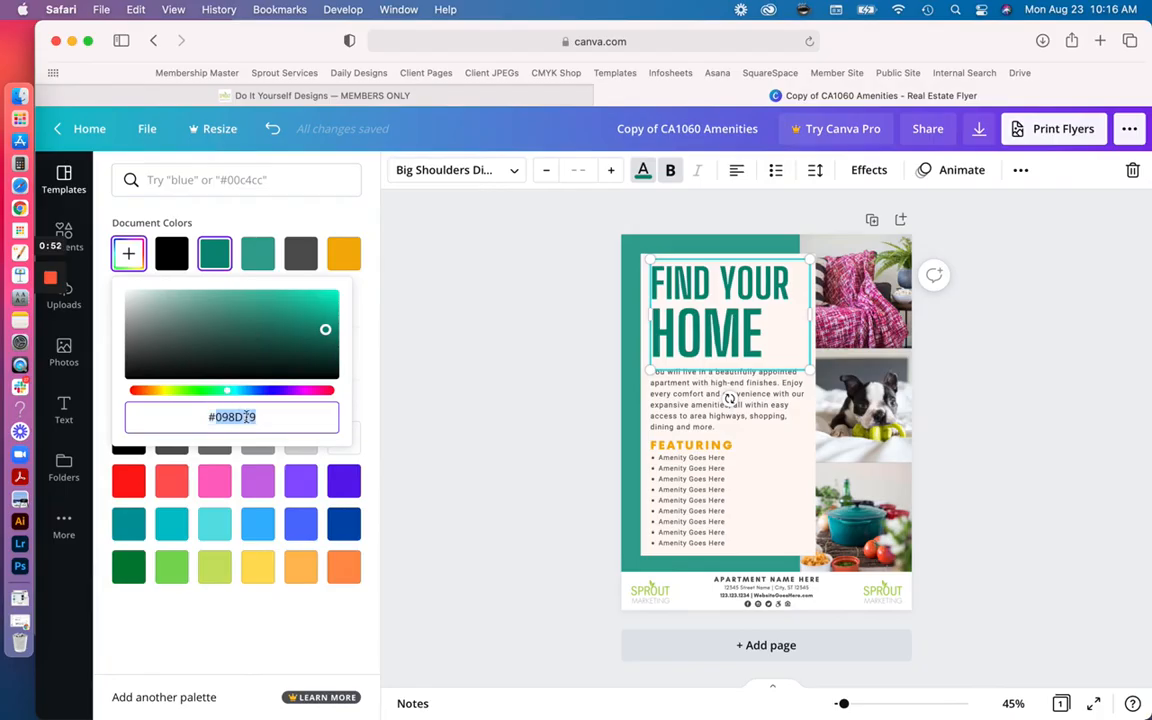
key(super+v)
click(474, 381)
click(474, 381)
Color the "FEATURING" subheading with the Navy hex code #03292F from the palette PDF
mouse_move(2, 8)
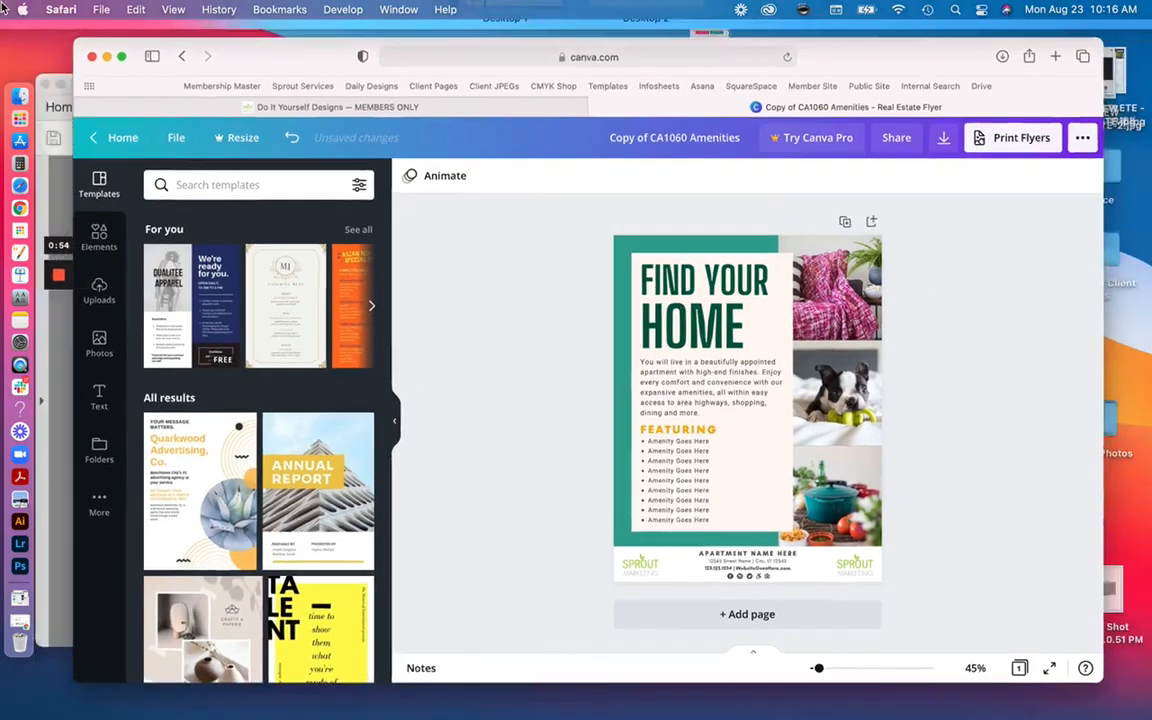
click(241, 504)
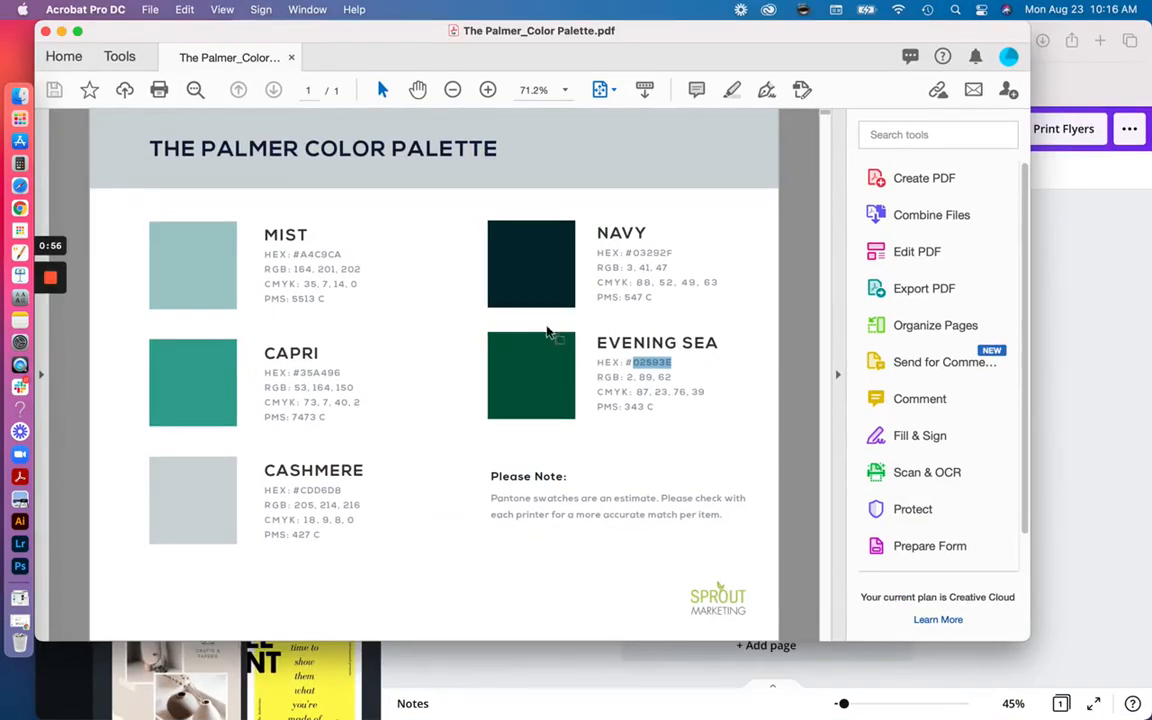
double_click(652, 253)
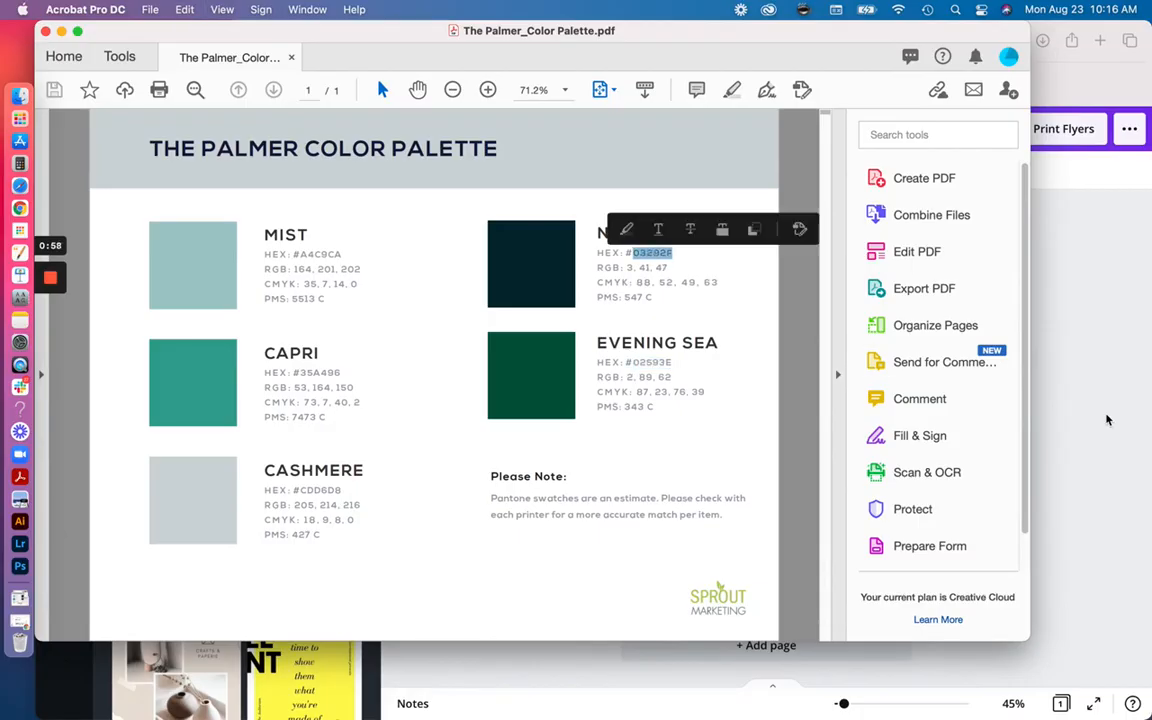
click(1107, 420)
double_click(722, 444)
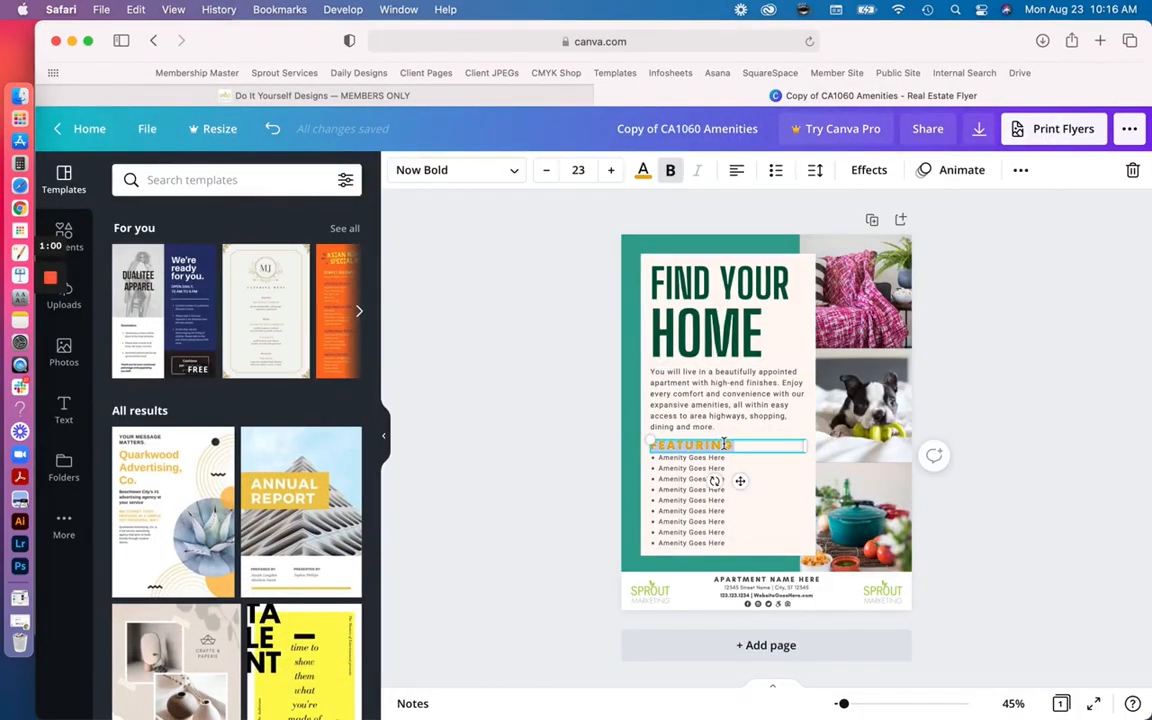
click(643, 170)
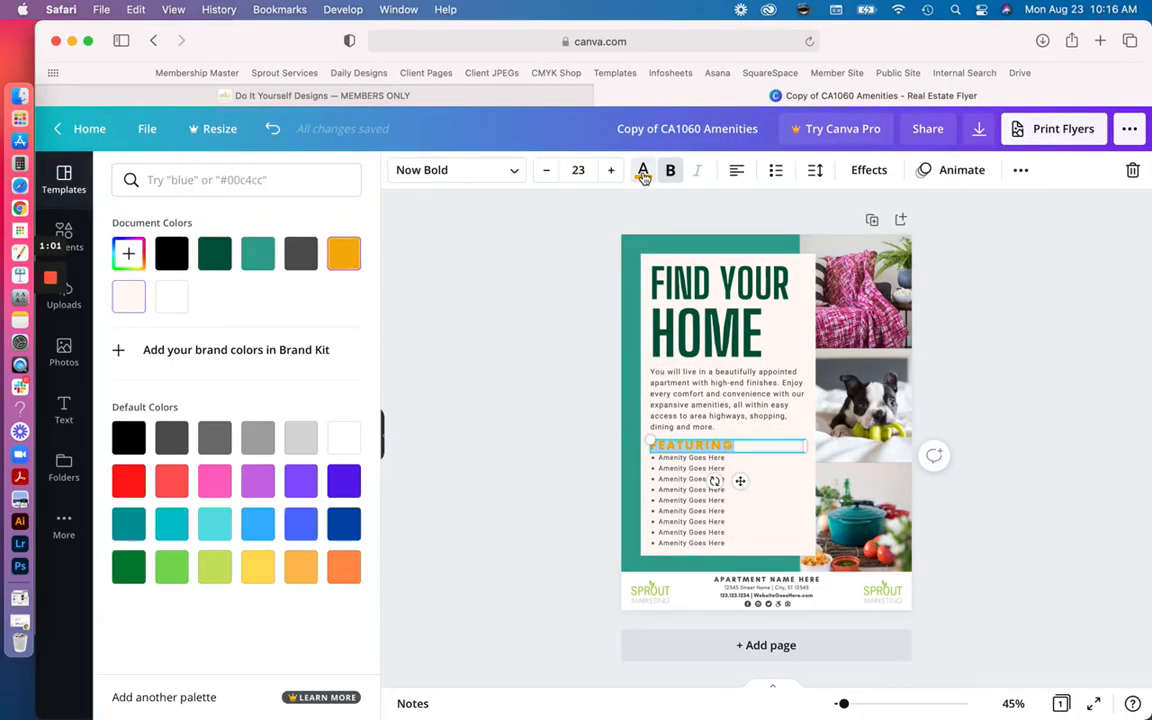
click(126, 254)
text(#03292F)
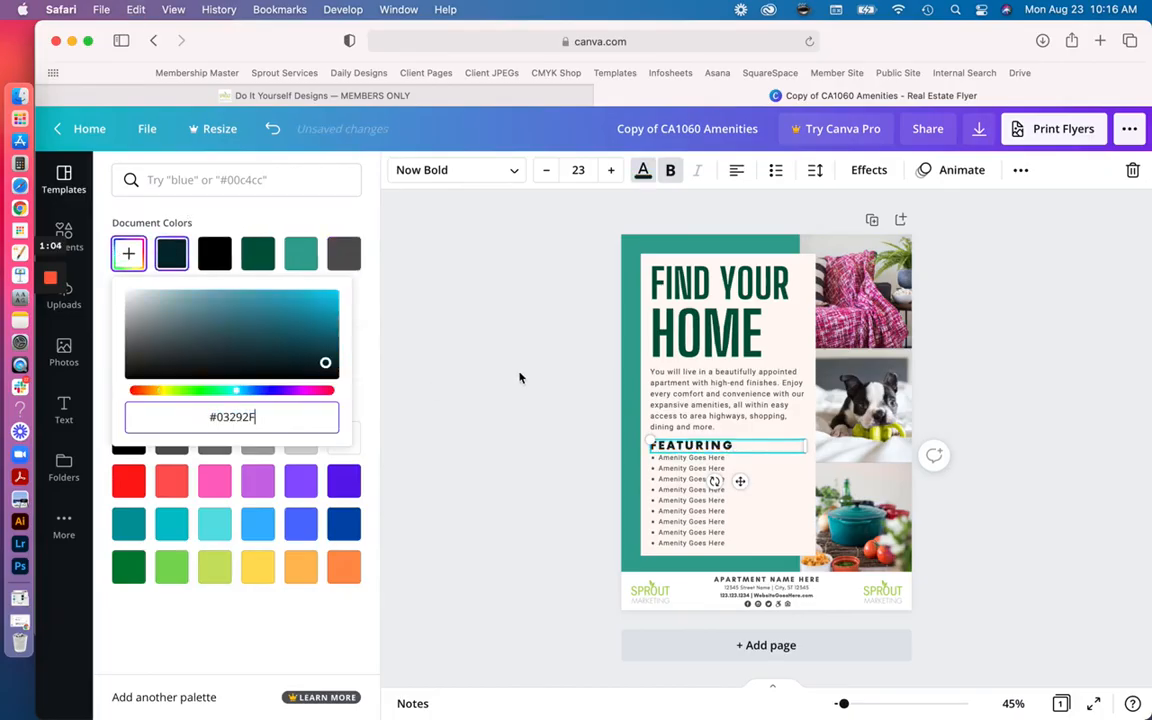
click(520, 377)
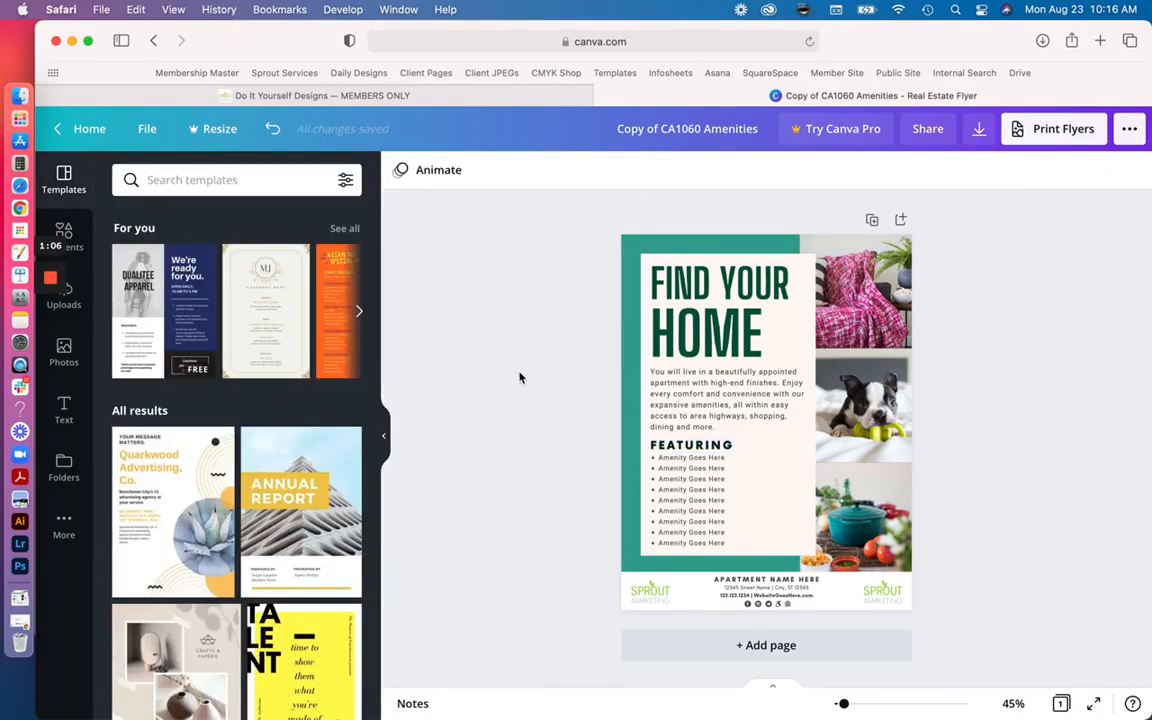
Upload CP9A3284.jpeg, CP9A6894.jpeg, CP9A3212.jpeg and The Palmer_No Background.jpg from the Downloads folder to the Canva image library
key(ctrl+Up)
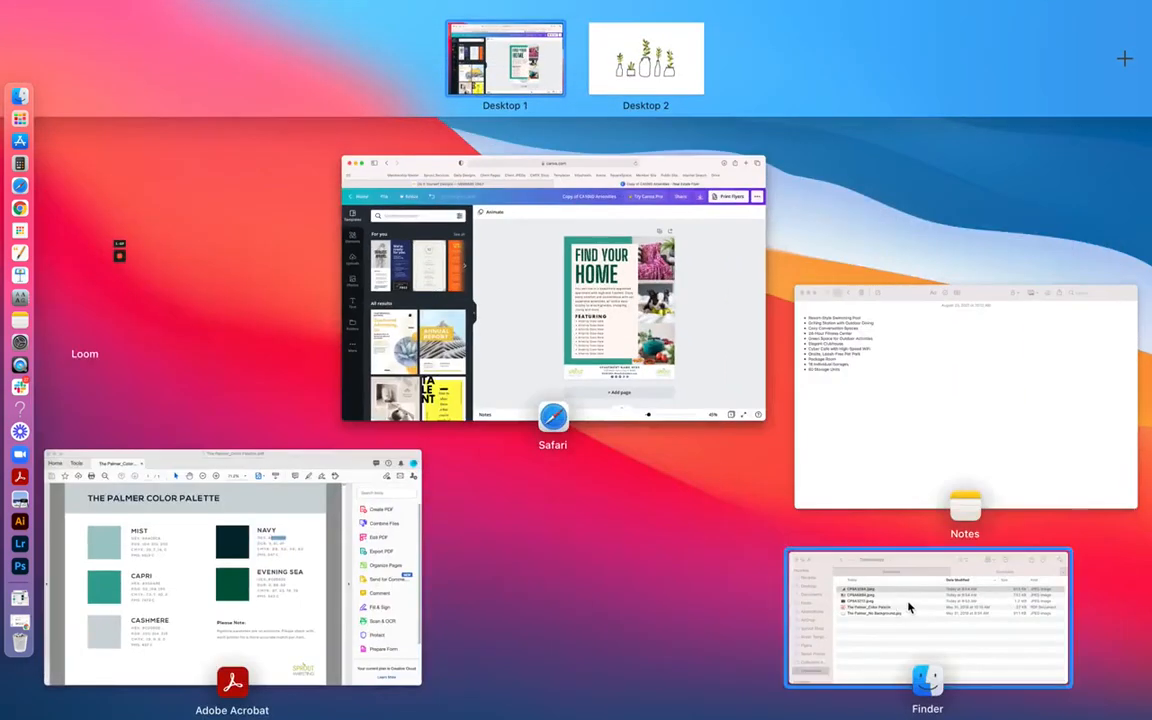
click(905, 607)
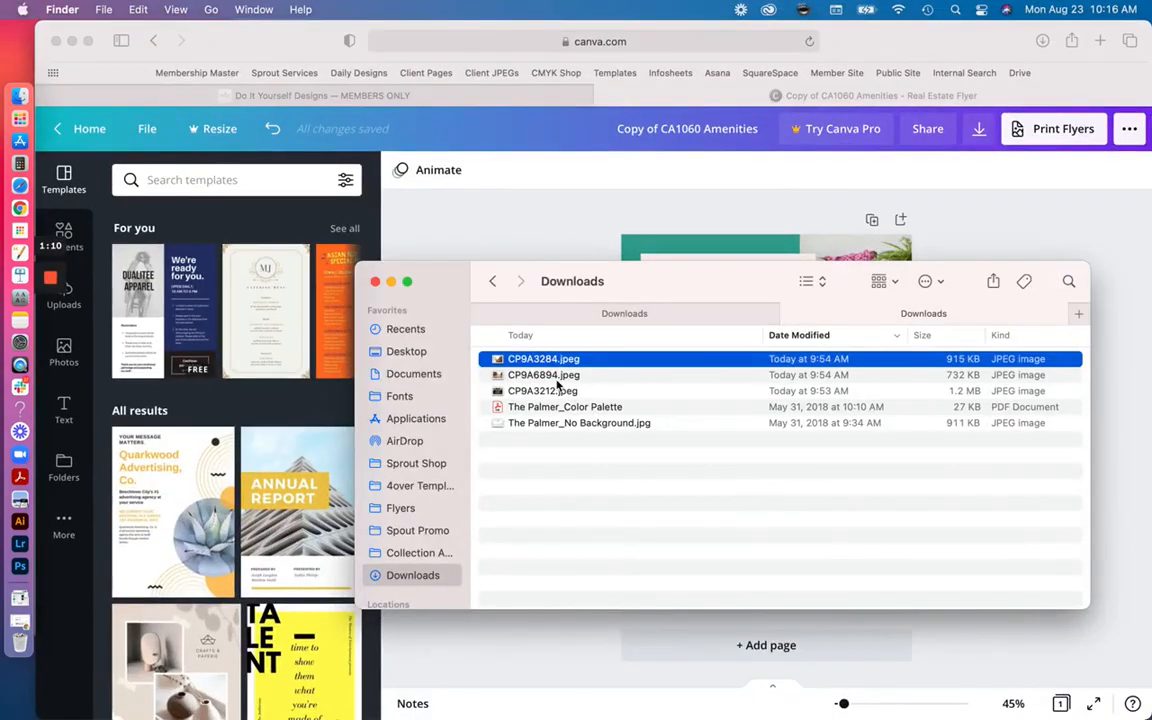
shift+click(548, 391)
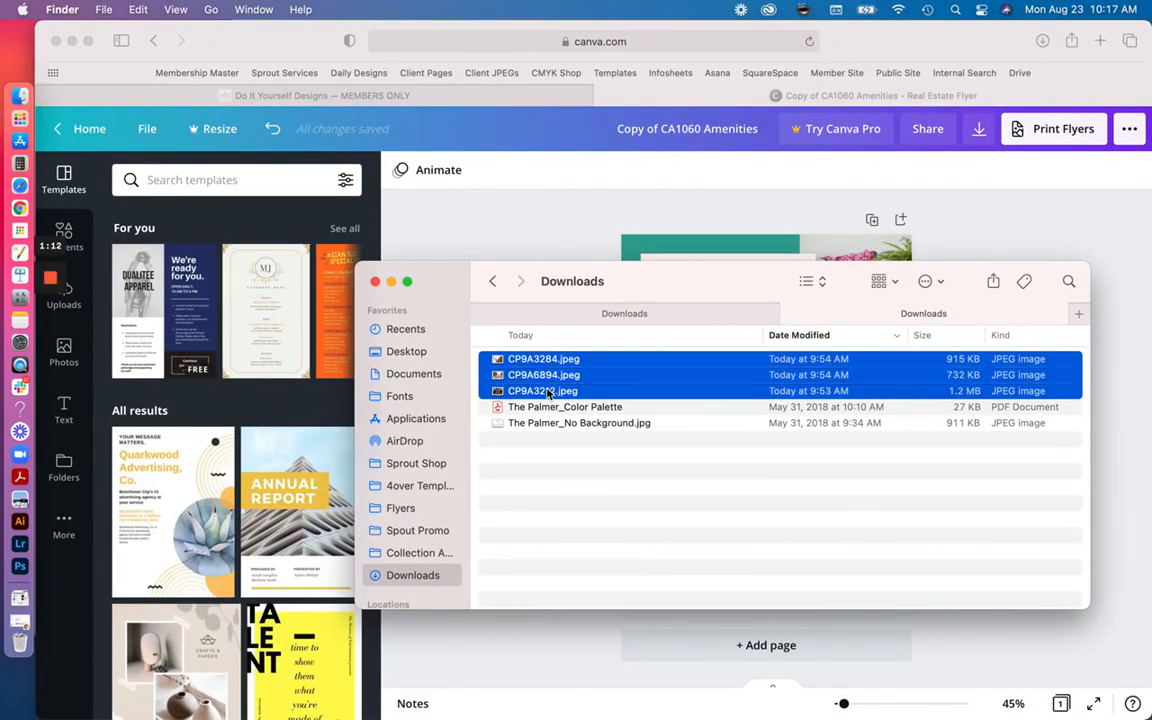
super+click(544, 426)
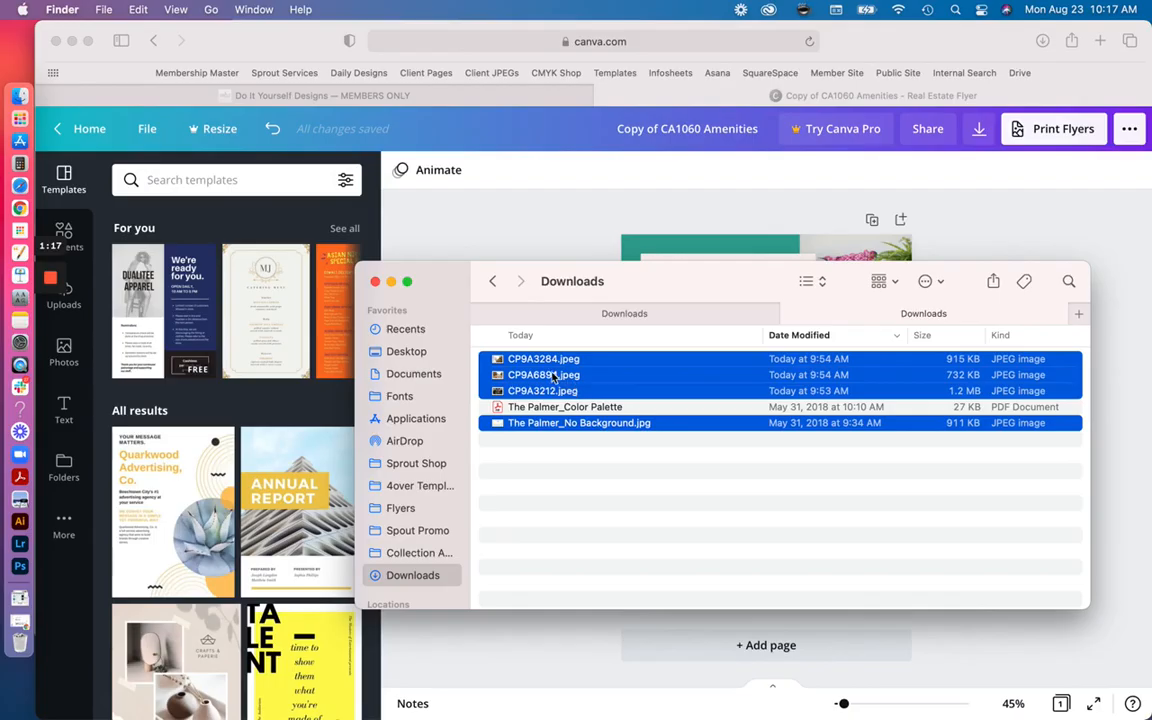
drag(553, 377, 178, 318)
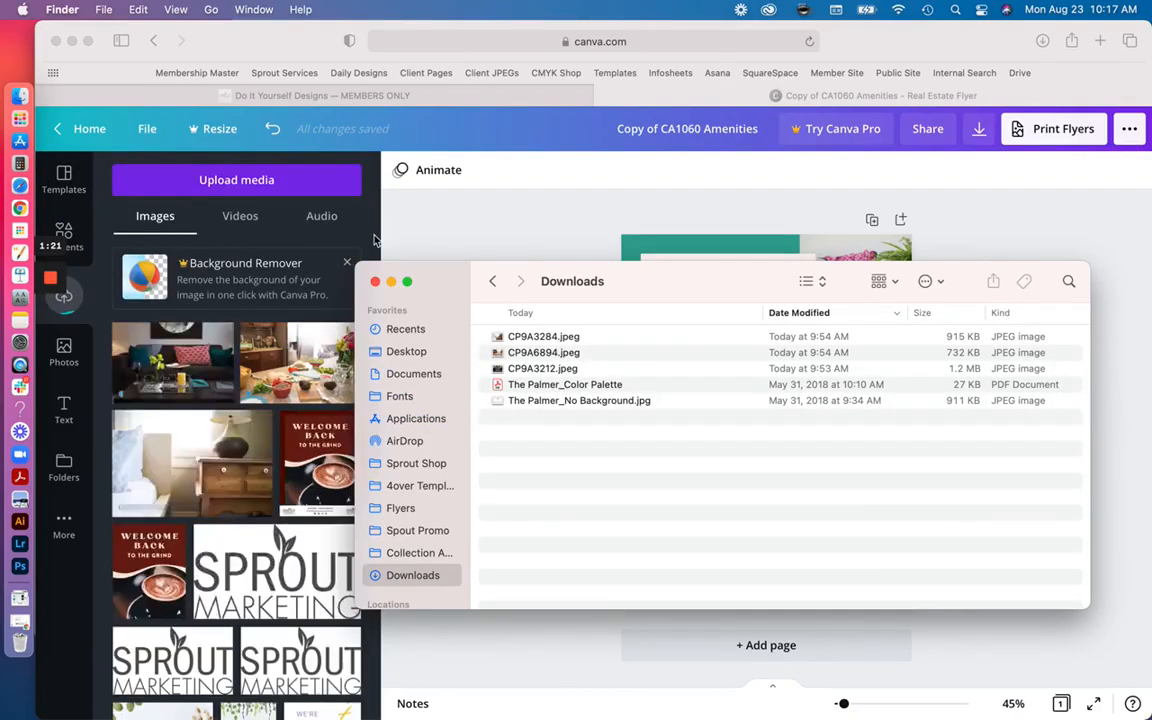
click(456, 235)
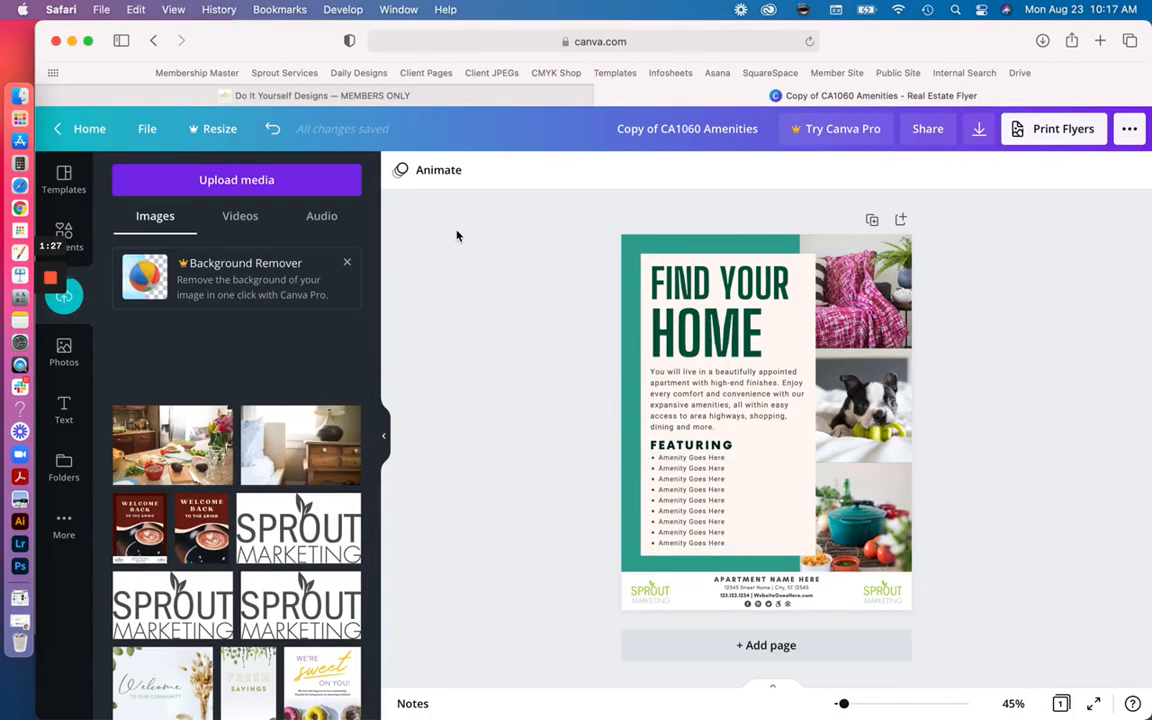
Replace the flyer's bottom photo of the cooking pot with the uploaded bedroom photo and adjust its crop
drag(313, 450, 873, 517)
double_click(848, 513)
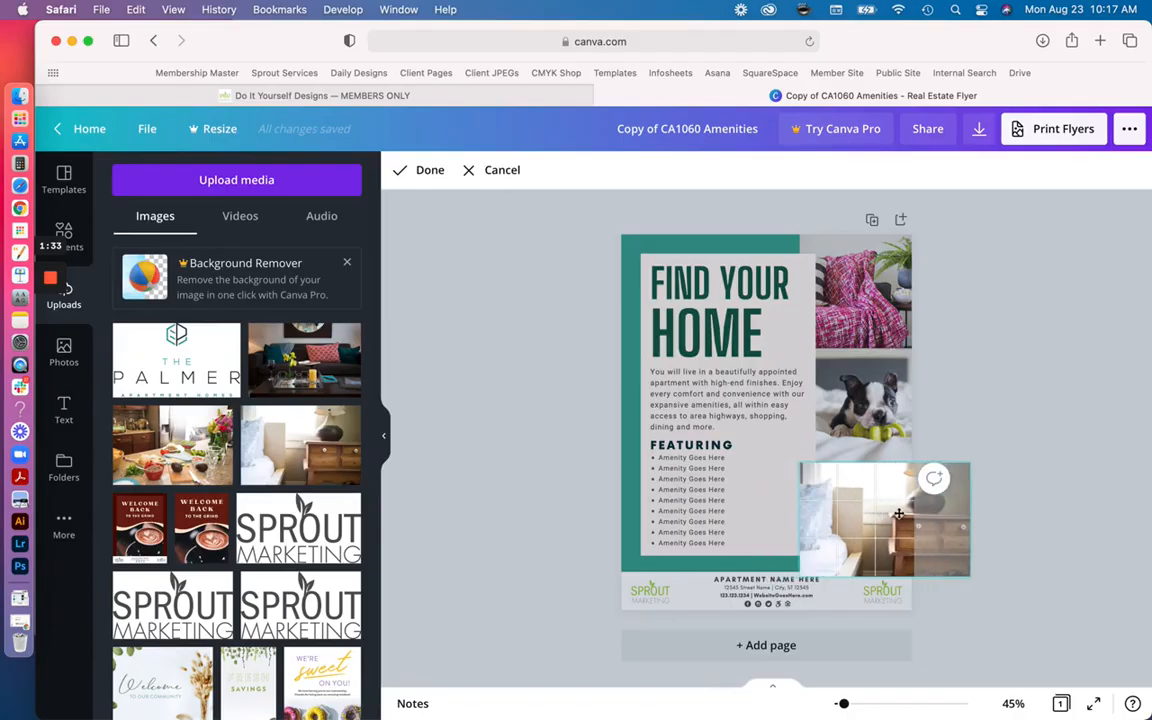
click(1041, 481)
Replace the flyer's top photo of the pink blanket with the uploaded kitchen food photo and shift its crop to the right
drag(127, 453, 867, 283)
double_click(869, 277)
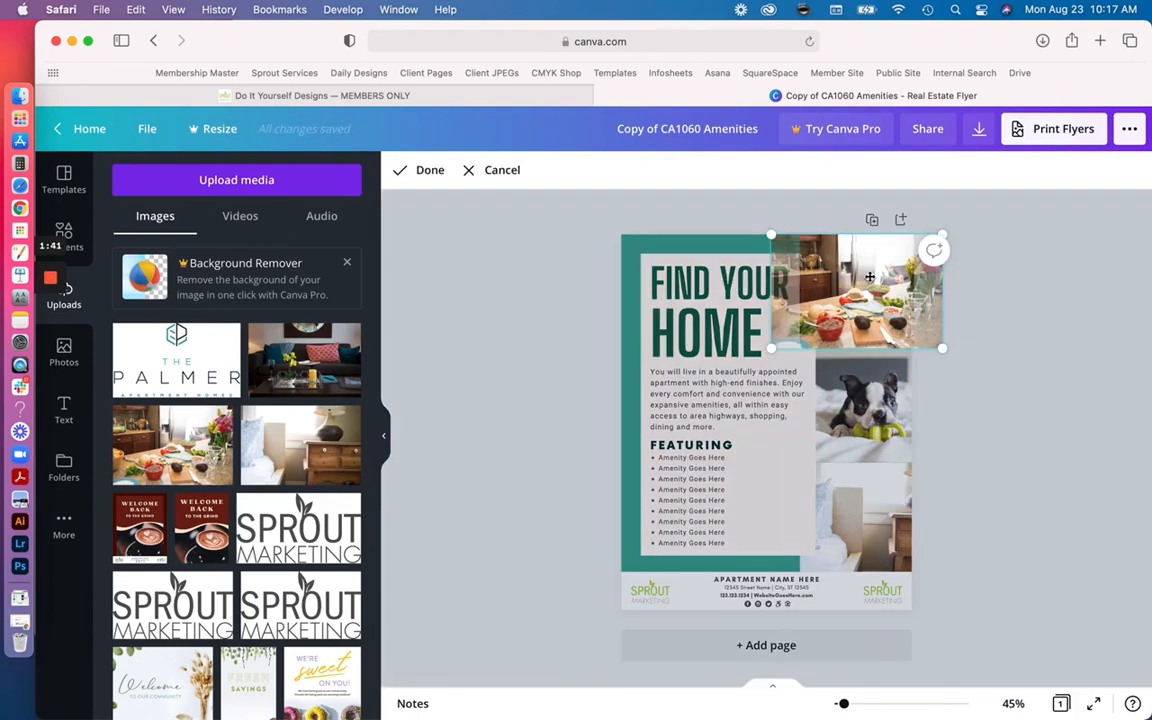
drag(869, 277, 899, 277)
click(1000, 440)
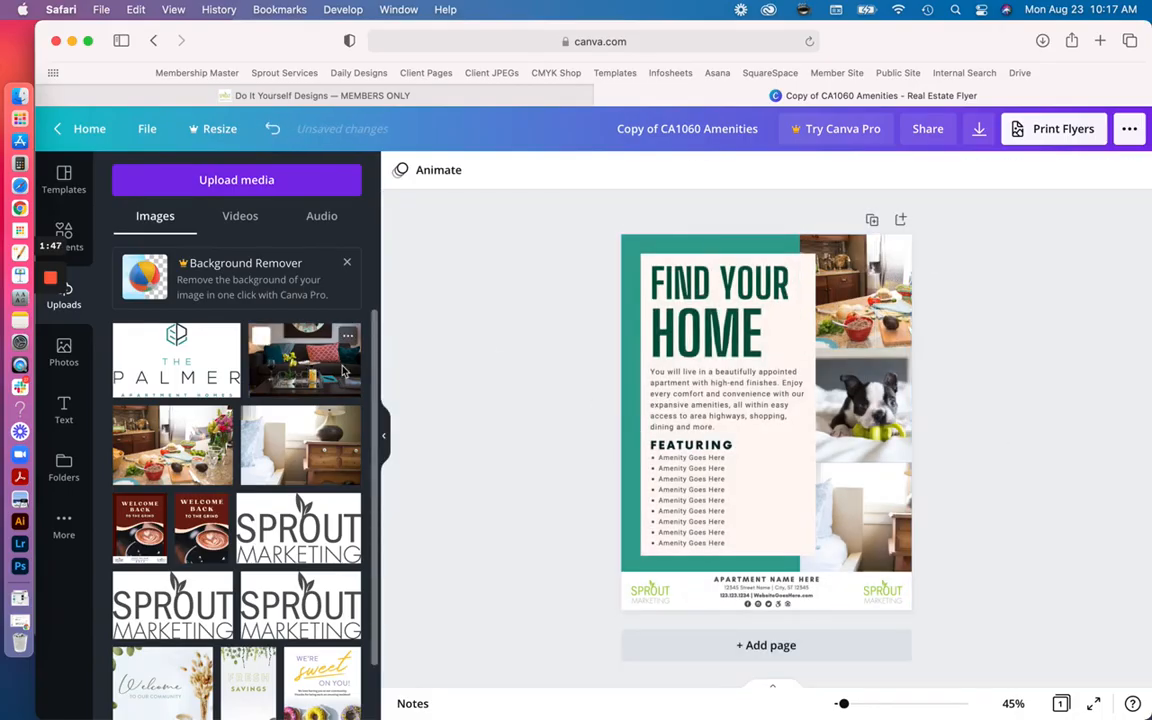
Replace the flyer's middle photo of the dog with the uploaded living room photo and adjust its crop
drag(308, 368, 868, 405)
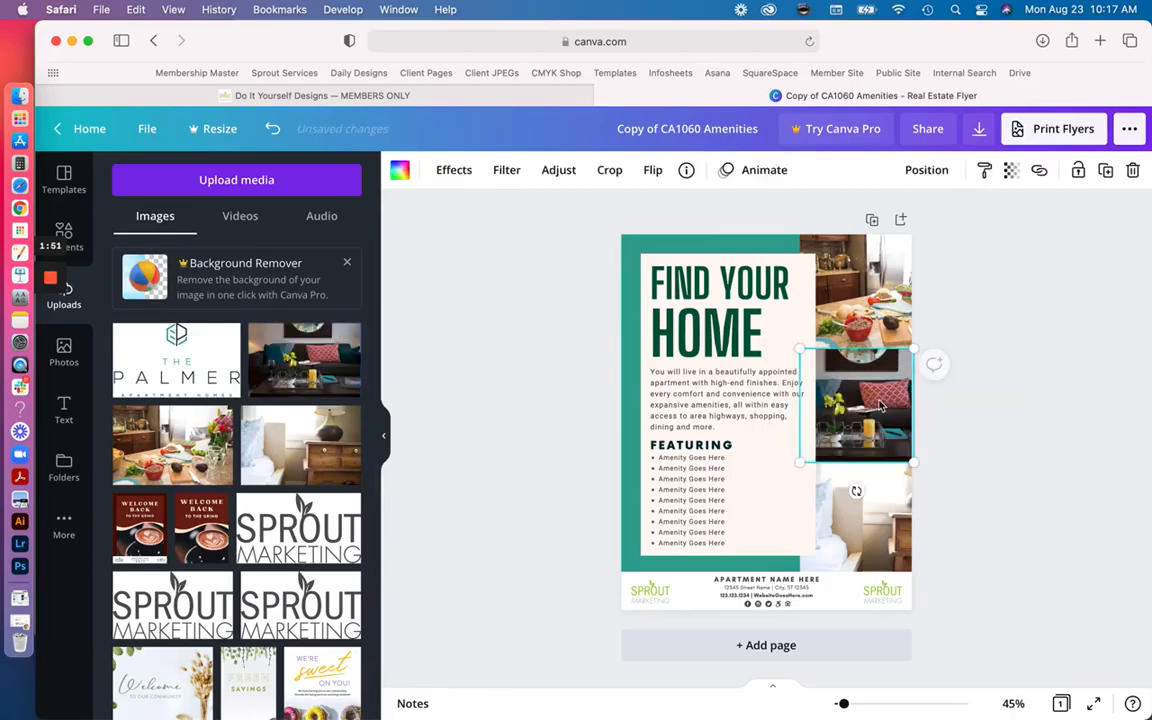
double_click(878, 404)
click(1004, 423)
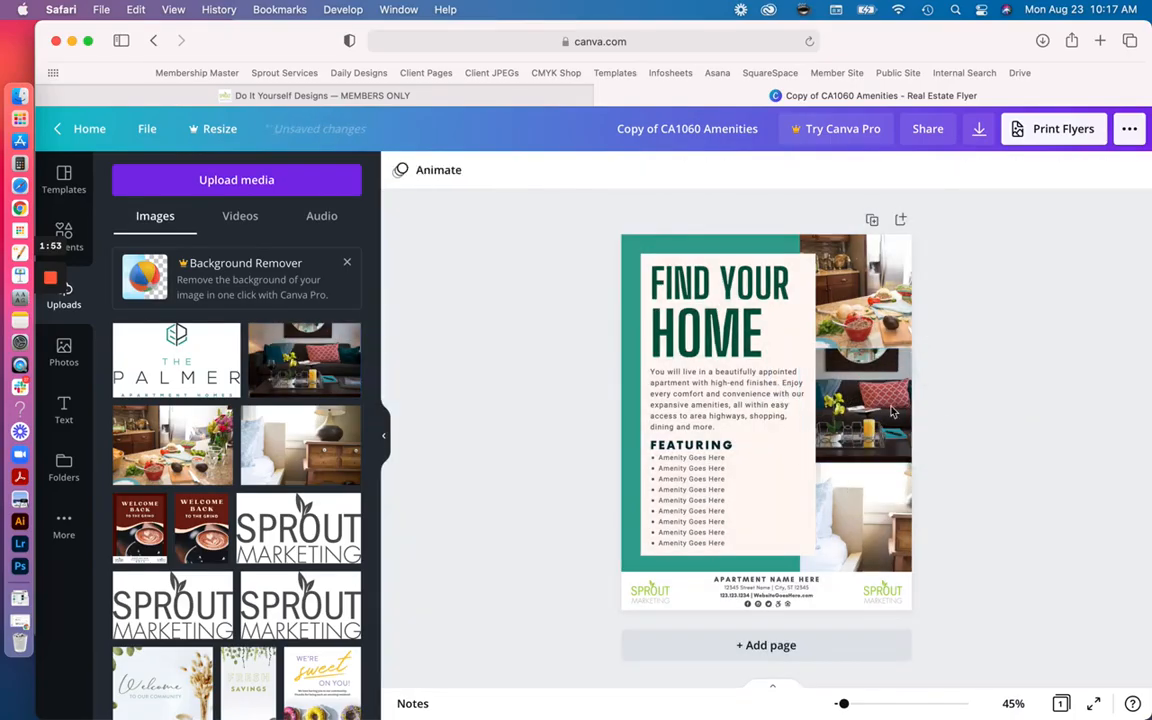
double_click(866, 400)
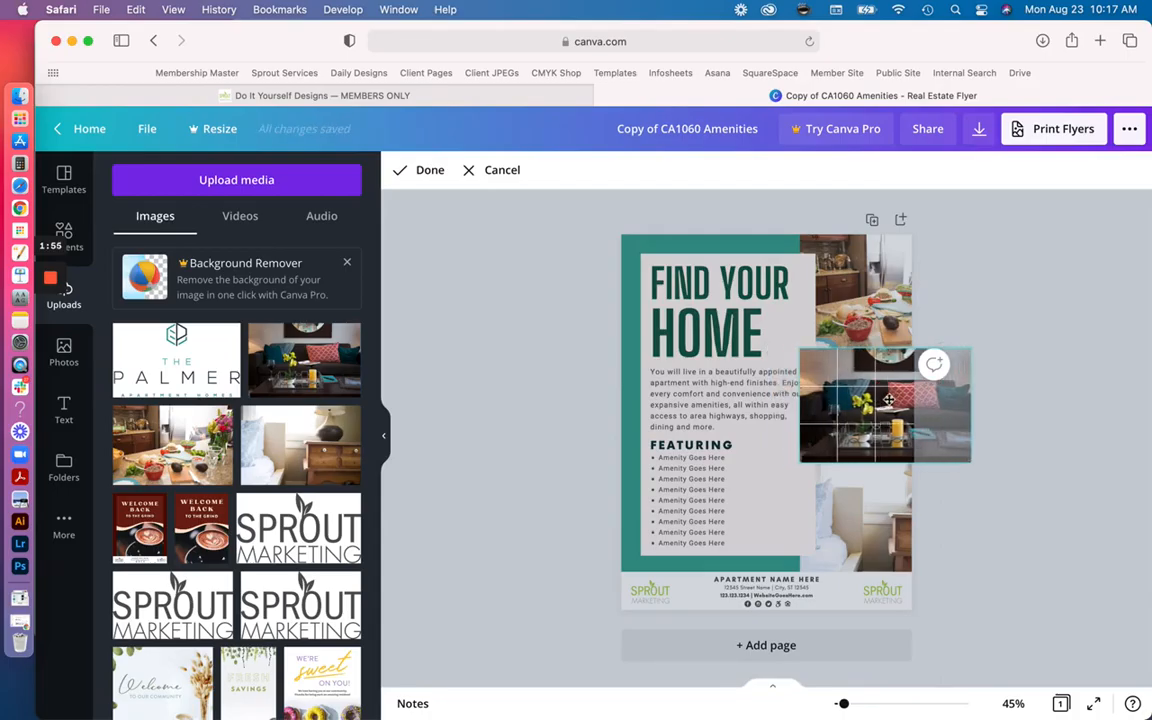
click(1027, 427)
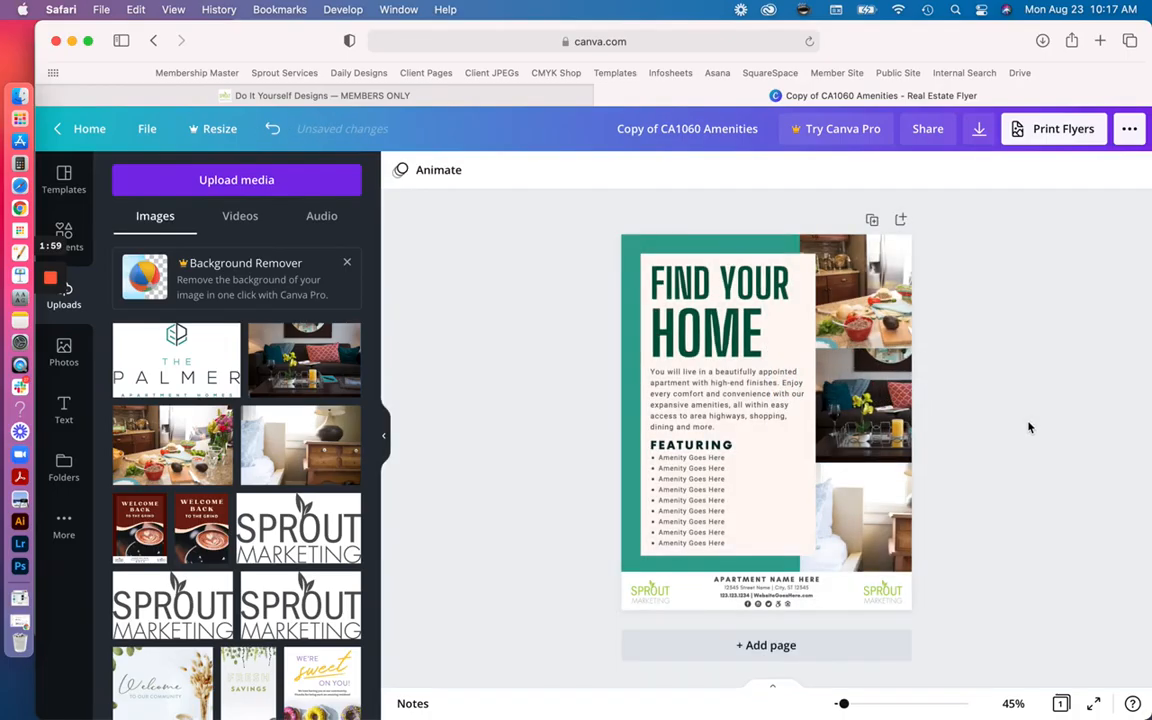
Switch to the Notes app and copy the full list of amenities, from "Resort-Style Swimming Pool" to "60 Storage Units"
mouse_move(3, 8)
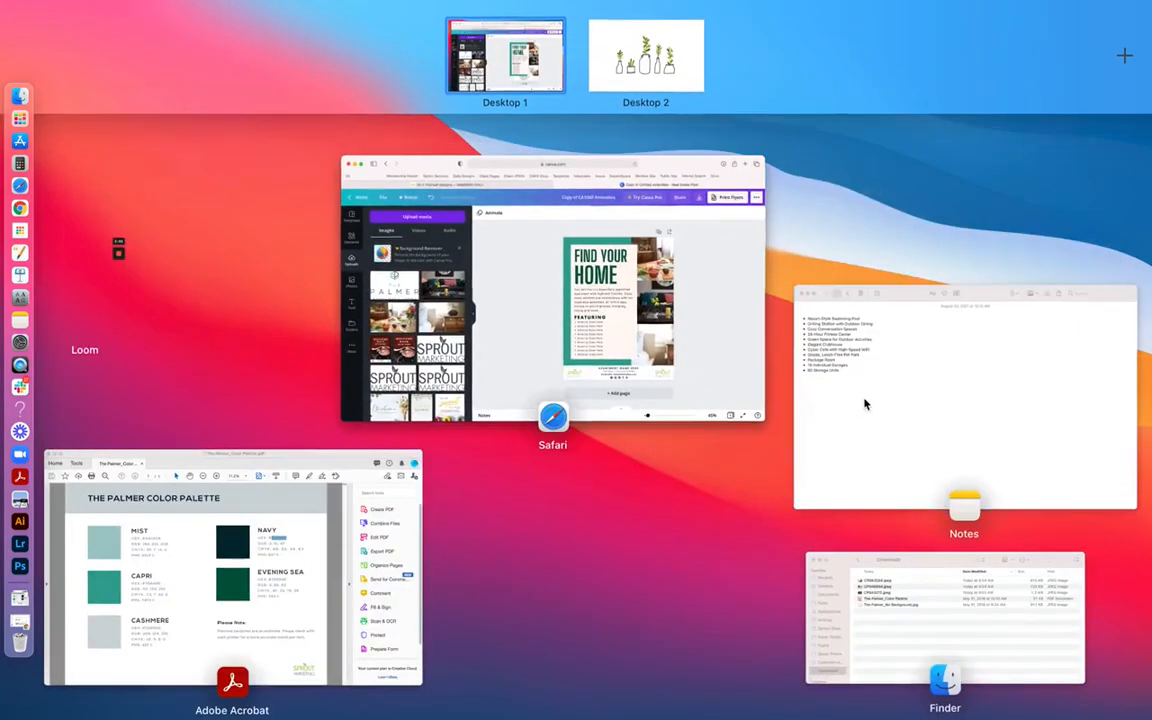
click(864, 401)
drag(277, 261, 183, 133)
key(super+c)
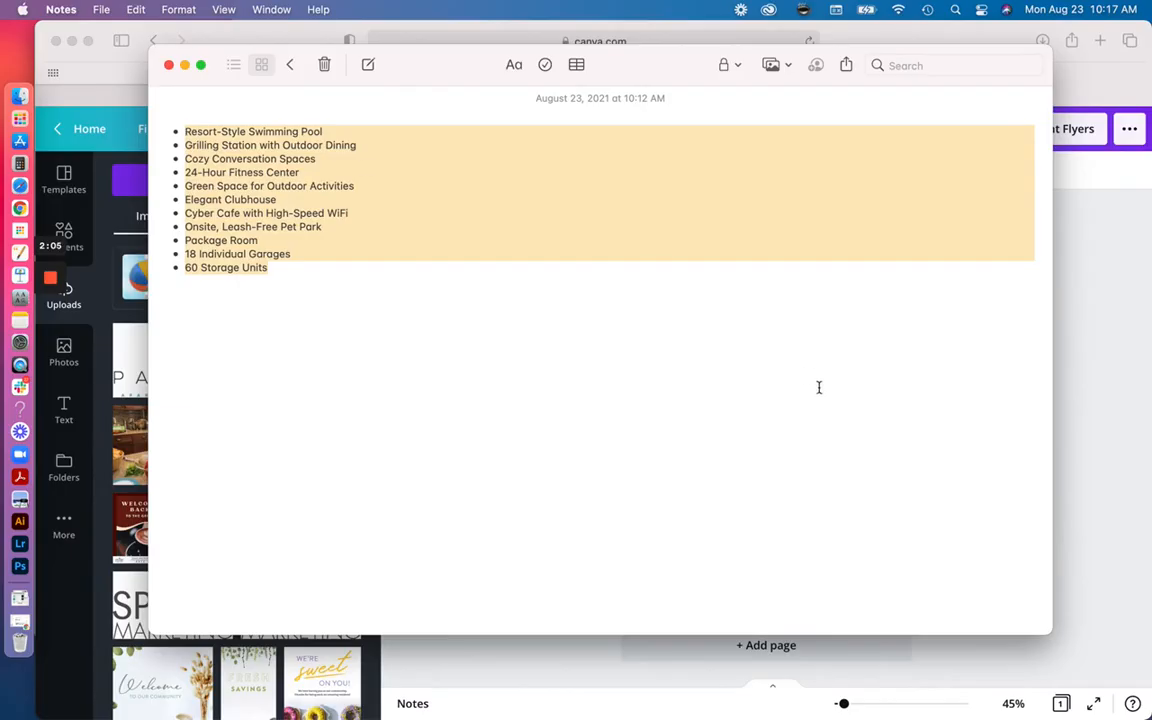
Back in Canva, replace the "Amenity Goes Here" placeholders under "FEATURING" with the copied list, pasted to match the existing style
click(1120, 360)
click(730, 470)
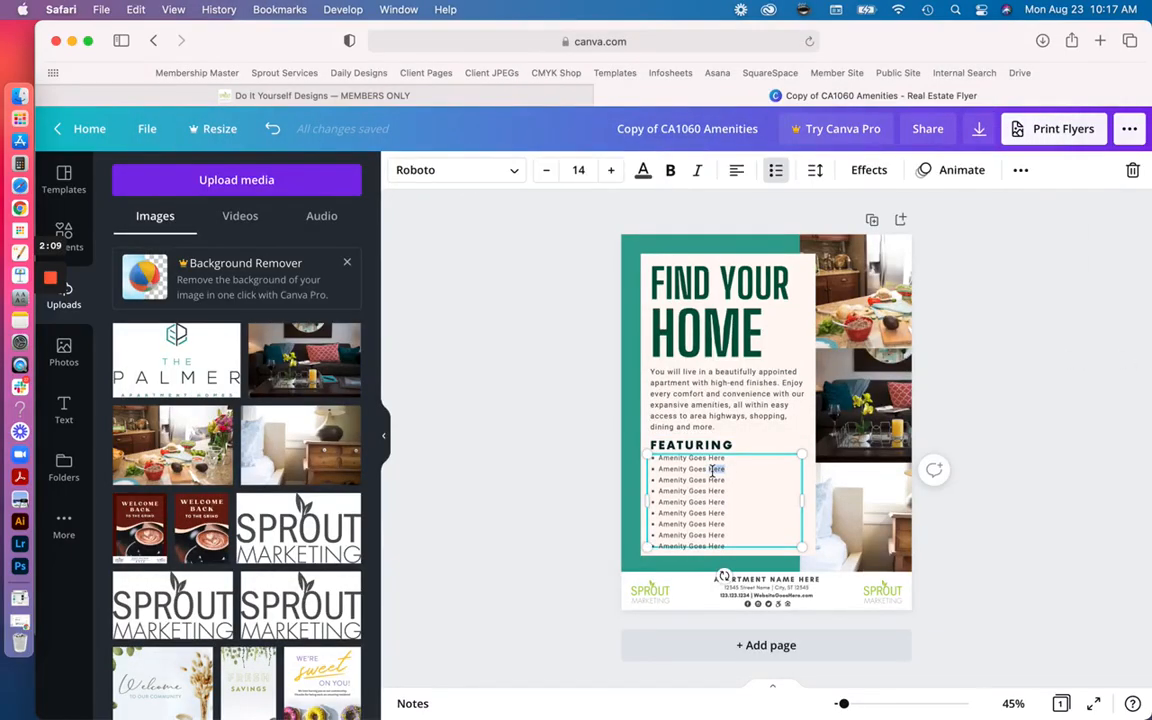
triple_click(712, 470)
drag(730, 526, 663, 455)
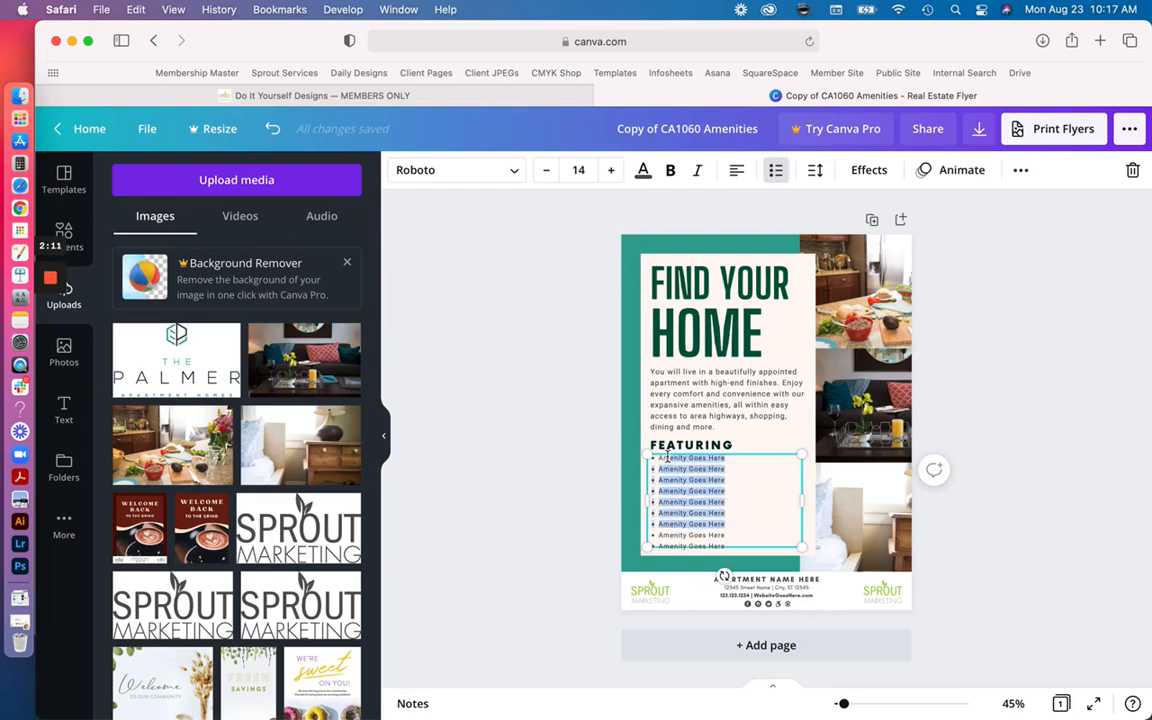
text(Ami)
drag(740, 480, 654, 458)
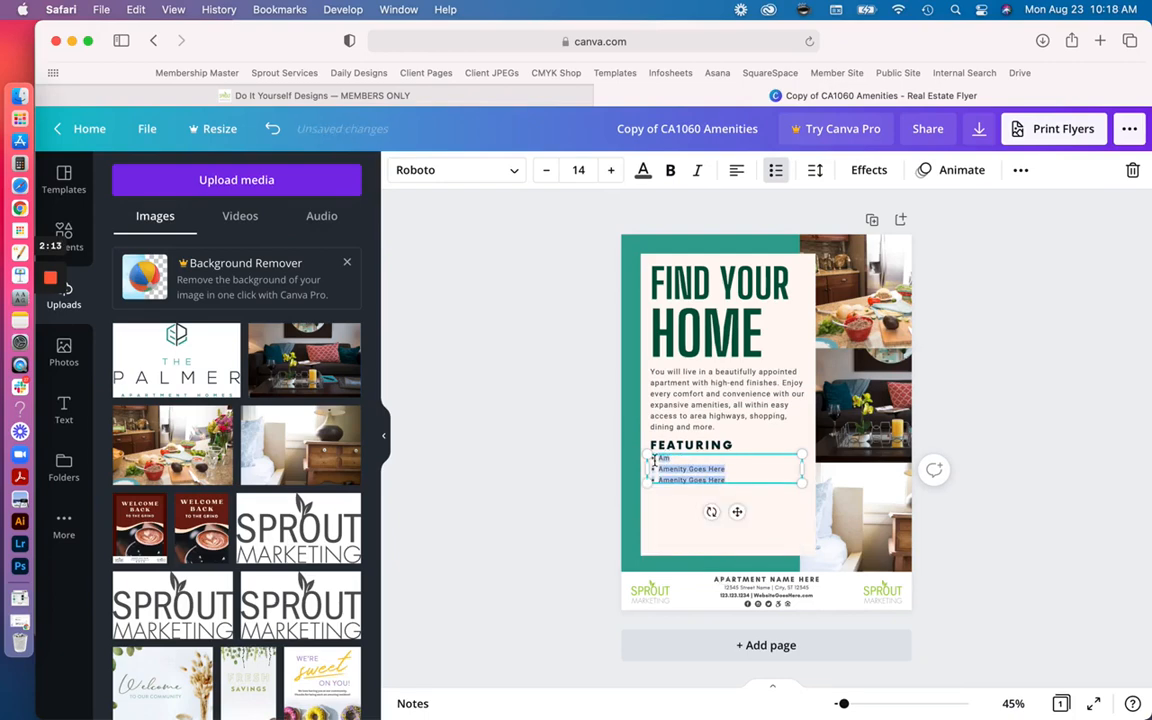
click(136, 10)
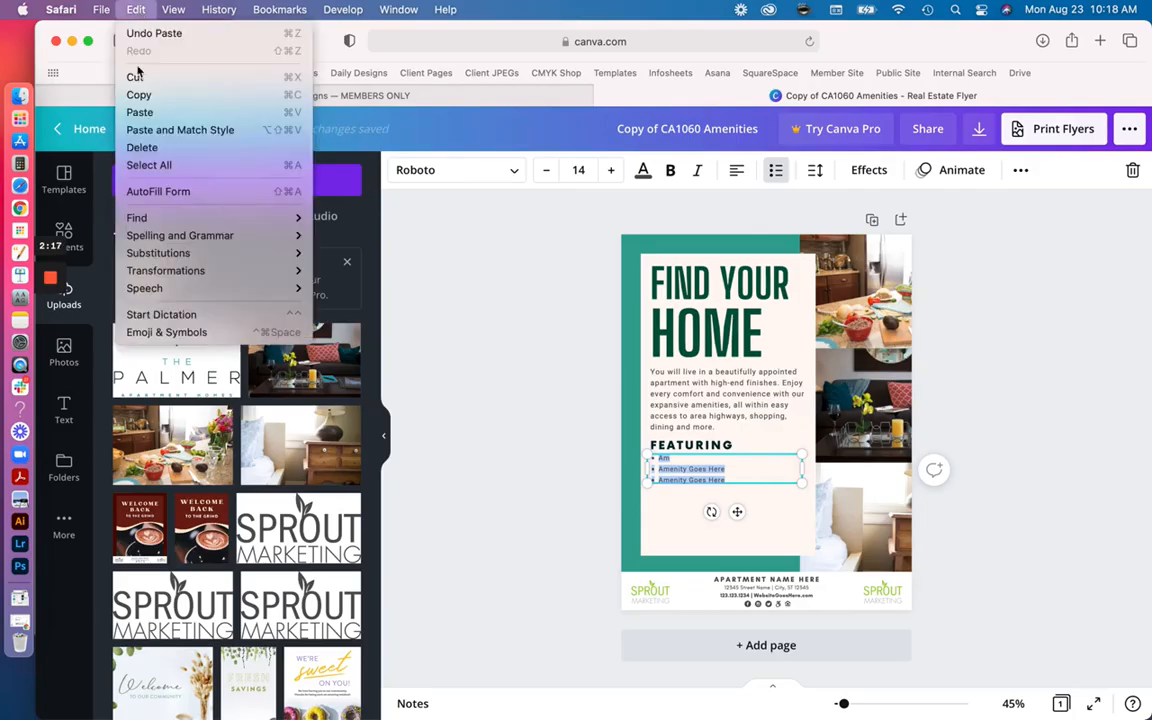
click(168, 131)
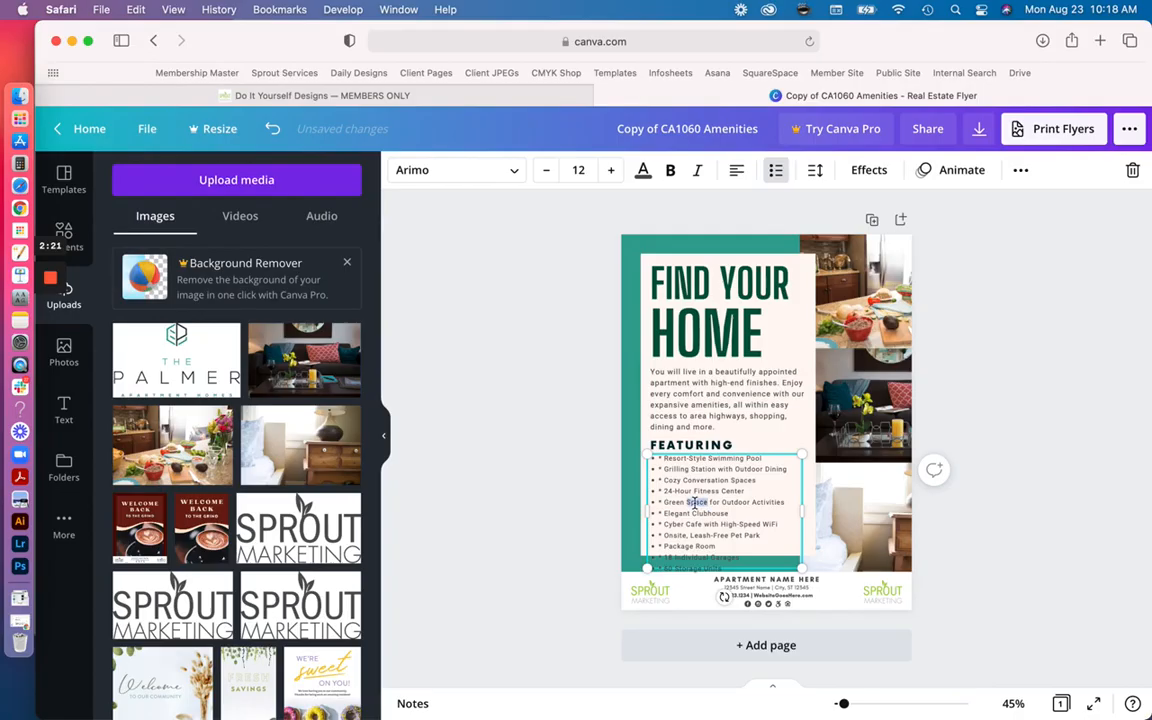
Paste the copied amenities over the entire list under "FEATURING" to get rid of the extra asterisks, without a trailing empty bullet
key(super+a)
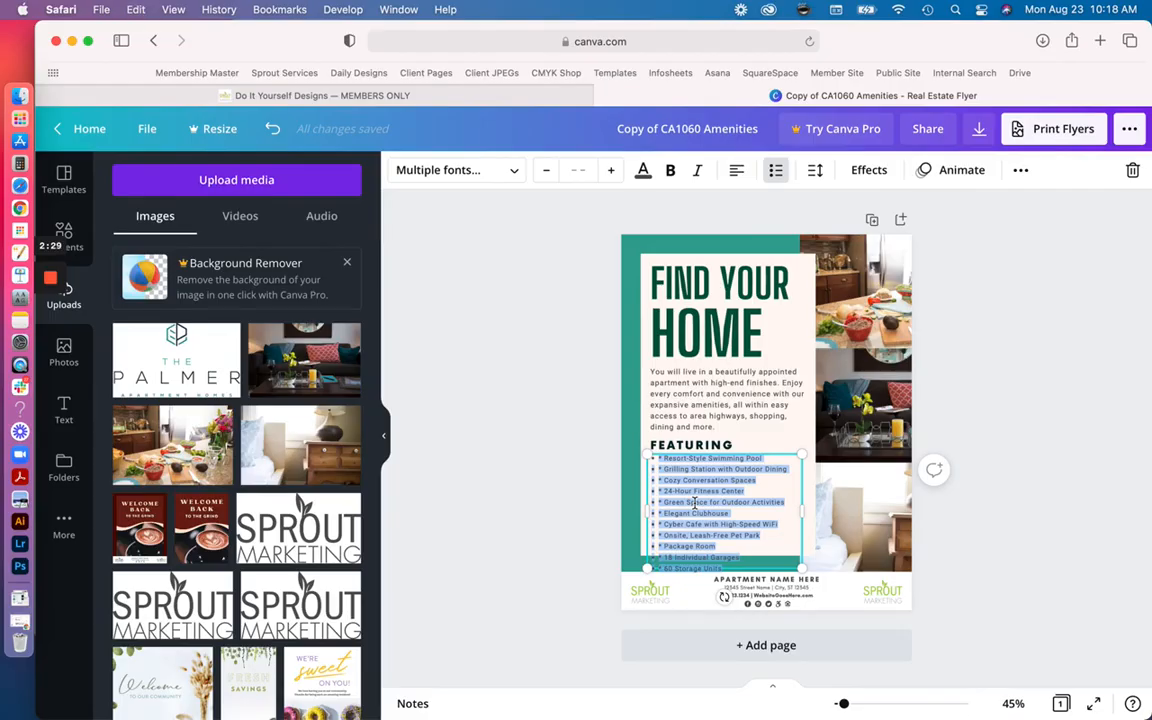
key(super+v)
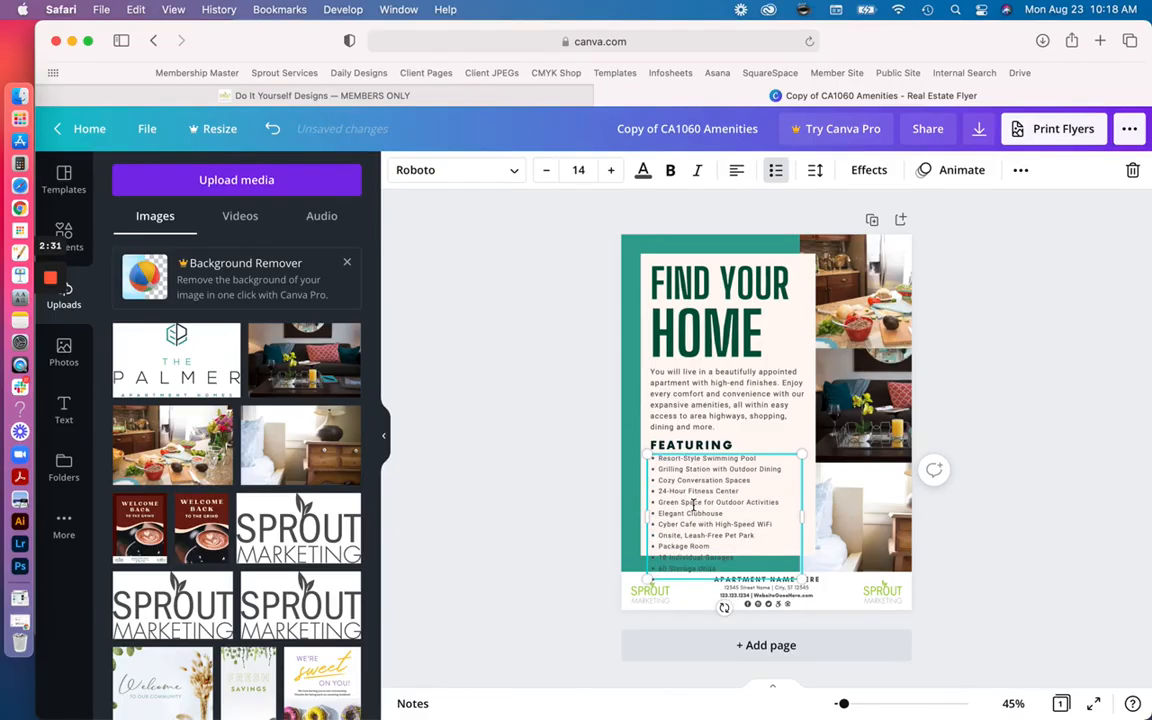
key(BackSpace)
key(super+z)
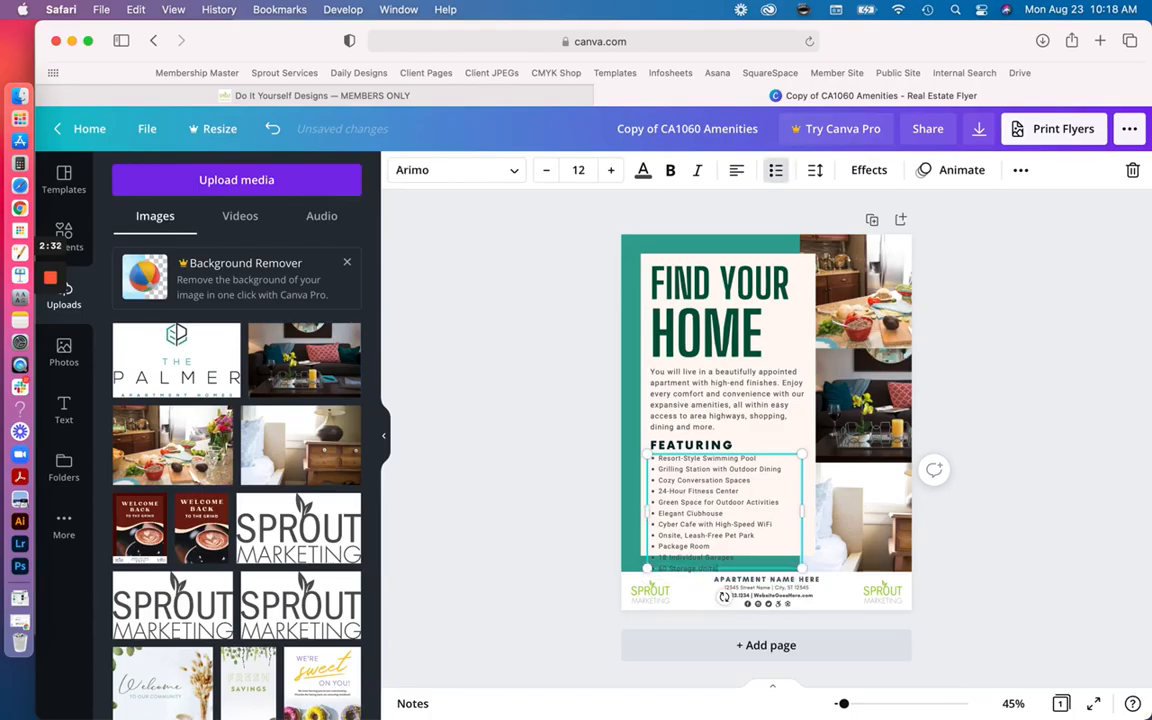
Delete the last two amenities, "18 Individual Garages" and "60 Storage Units", so the list ends with "Package Room"
triple_click(688, 554)
key(BackSpace)
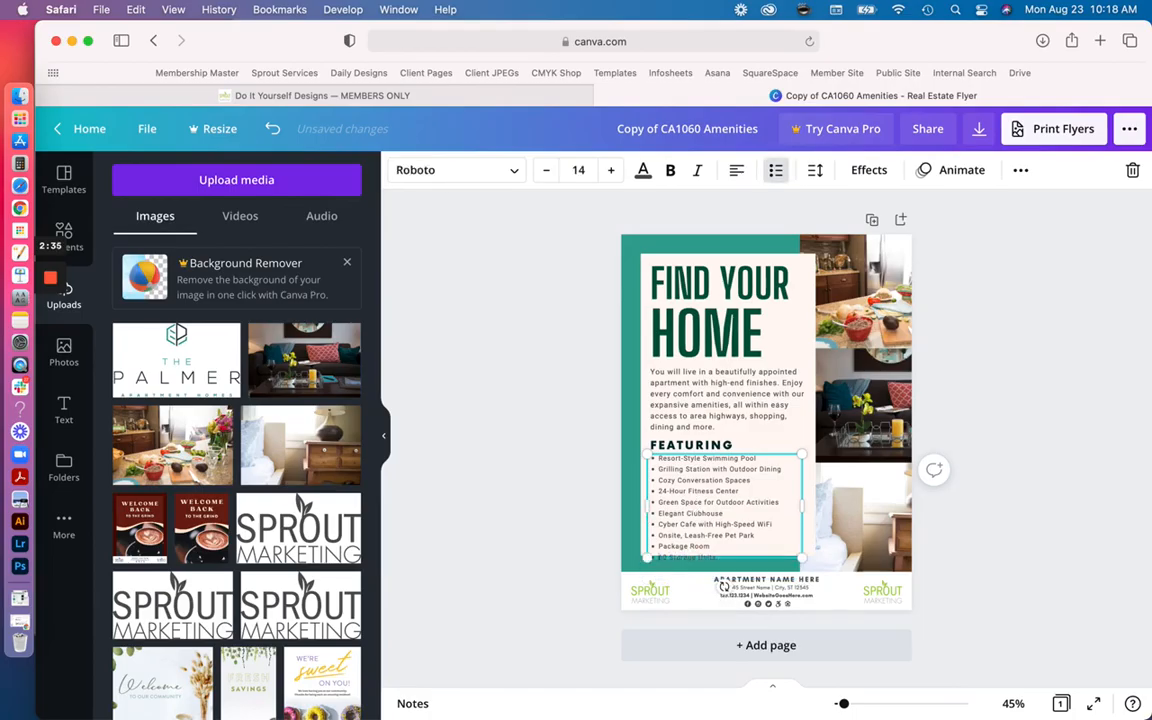
triple_click(692, 554)
key(BackSpace)
key(BackSpace)
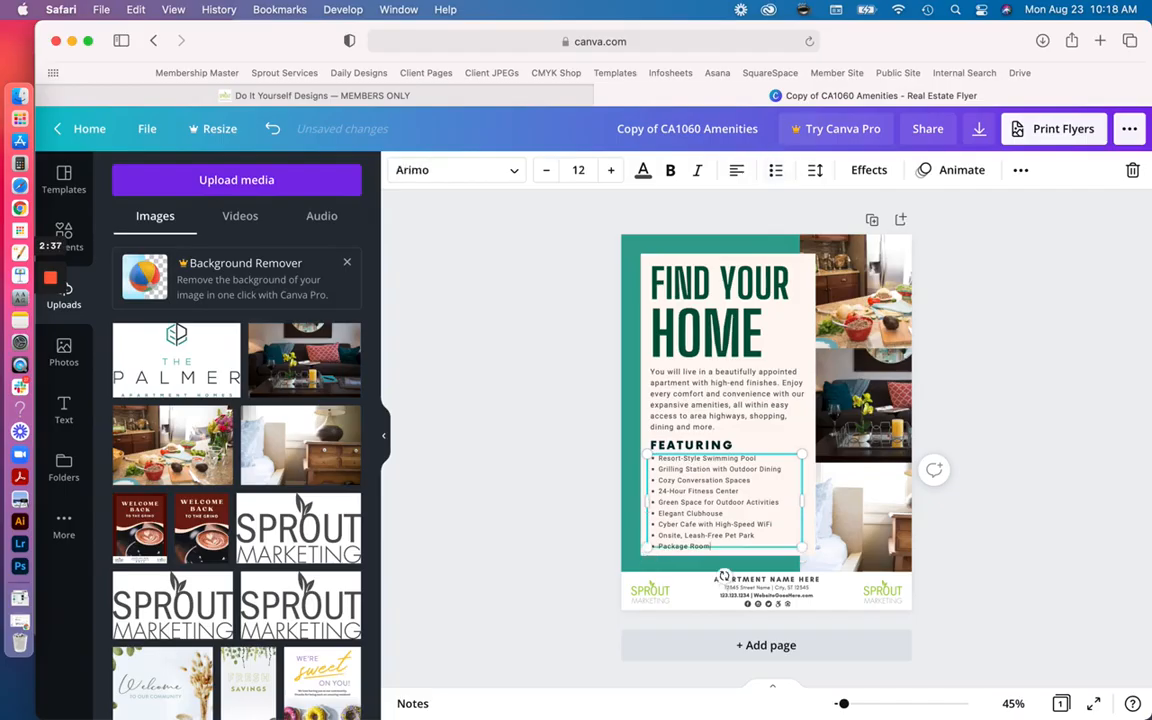
click(1052, 538)
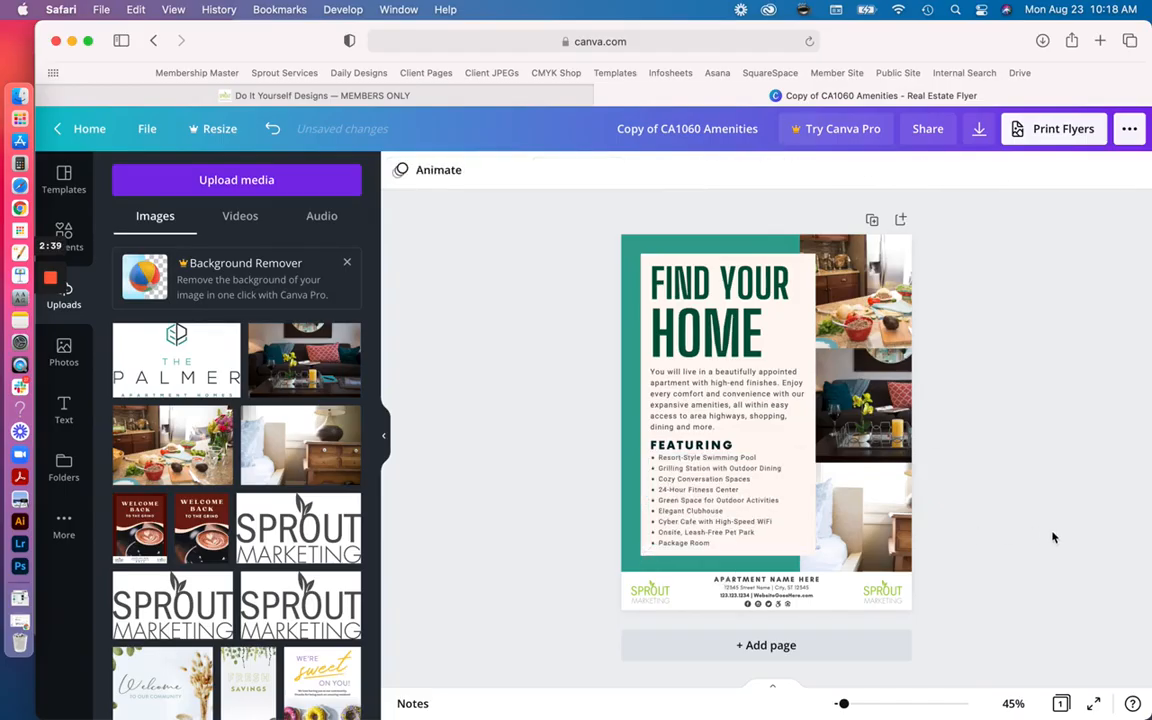
Delete both green Sprout Marketing logos from the flyer's footer
click(882, 592)
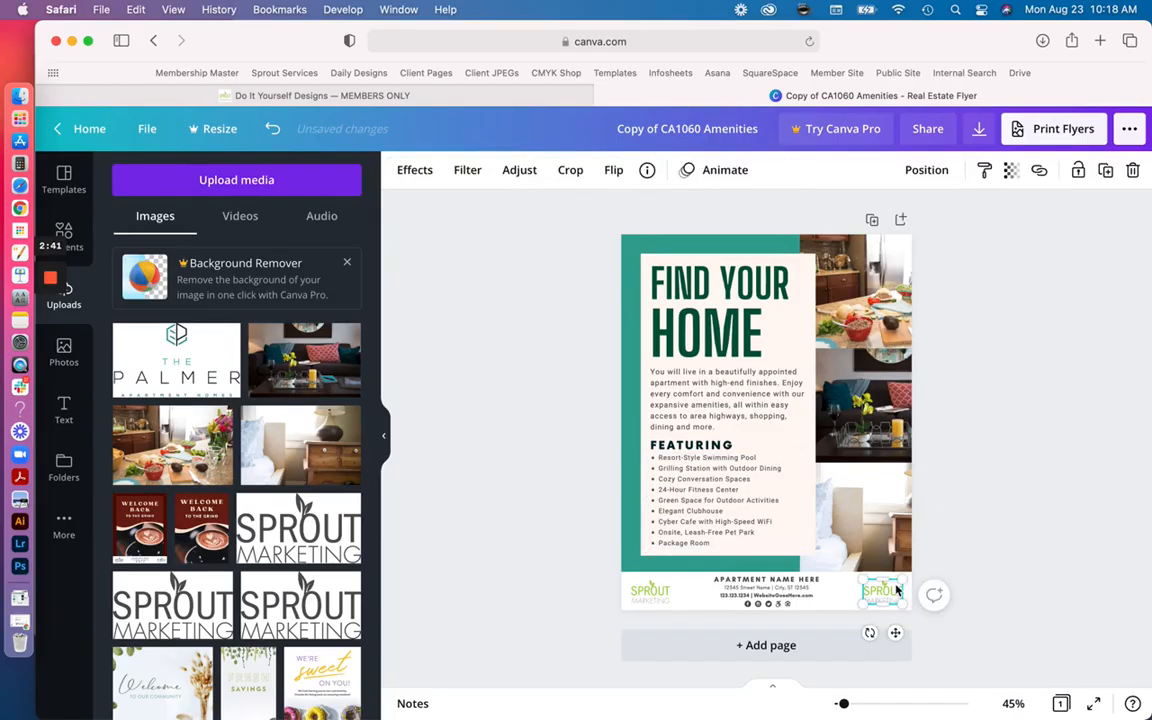
drag(843, 703, 856, 704)
scroll(841, 633, down, 5)
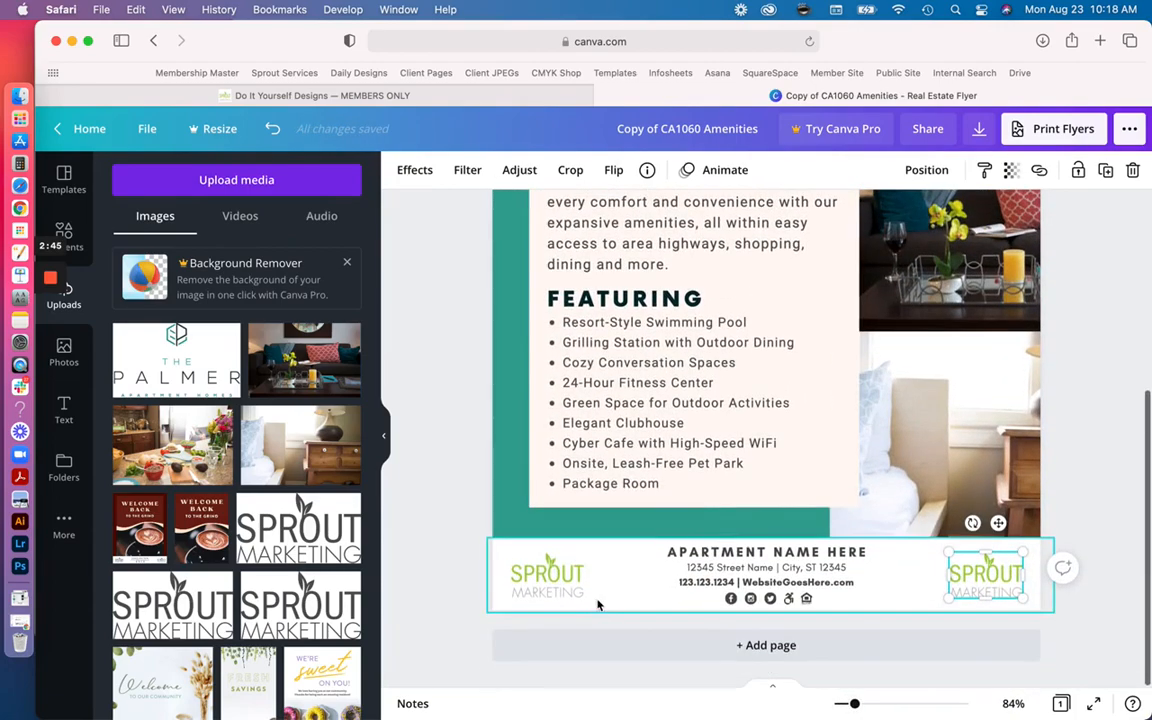
shift+click(542, 571)
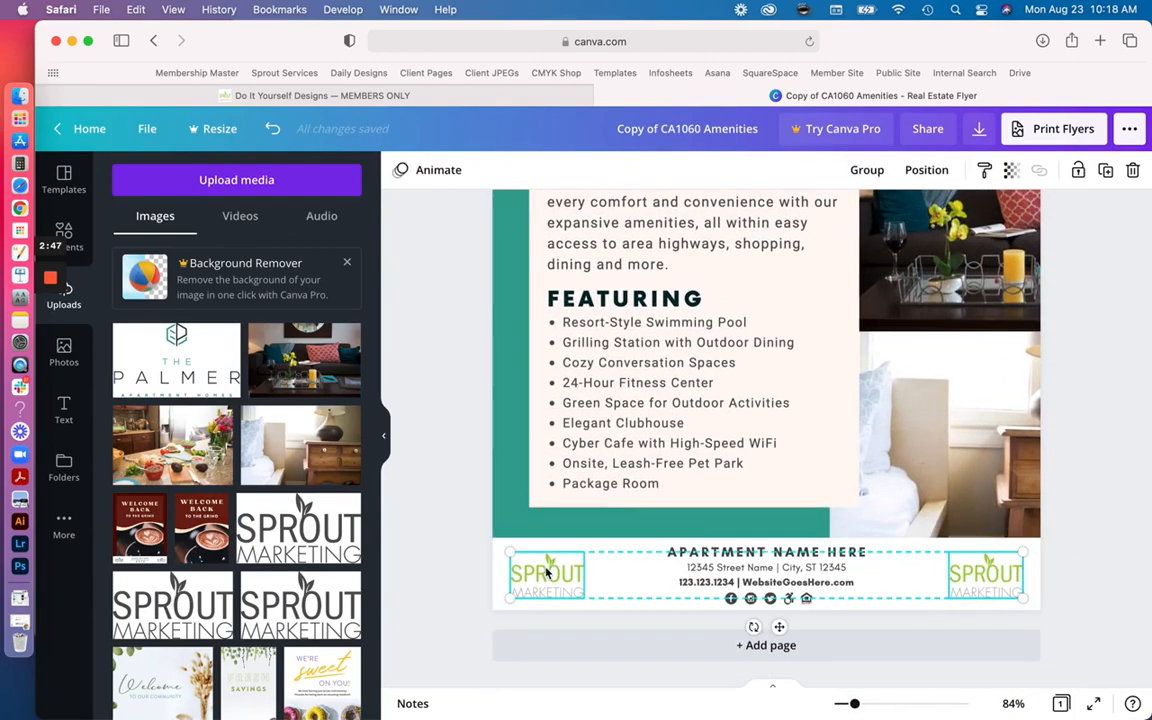
key(Delete)
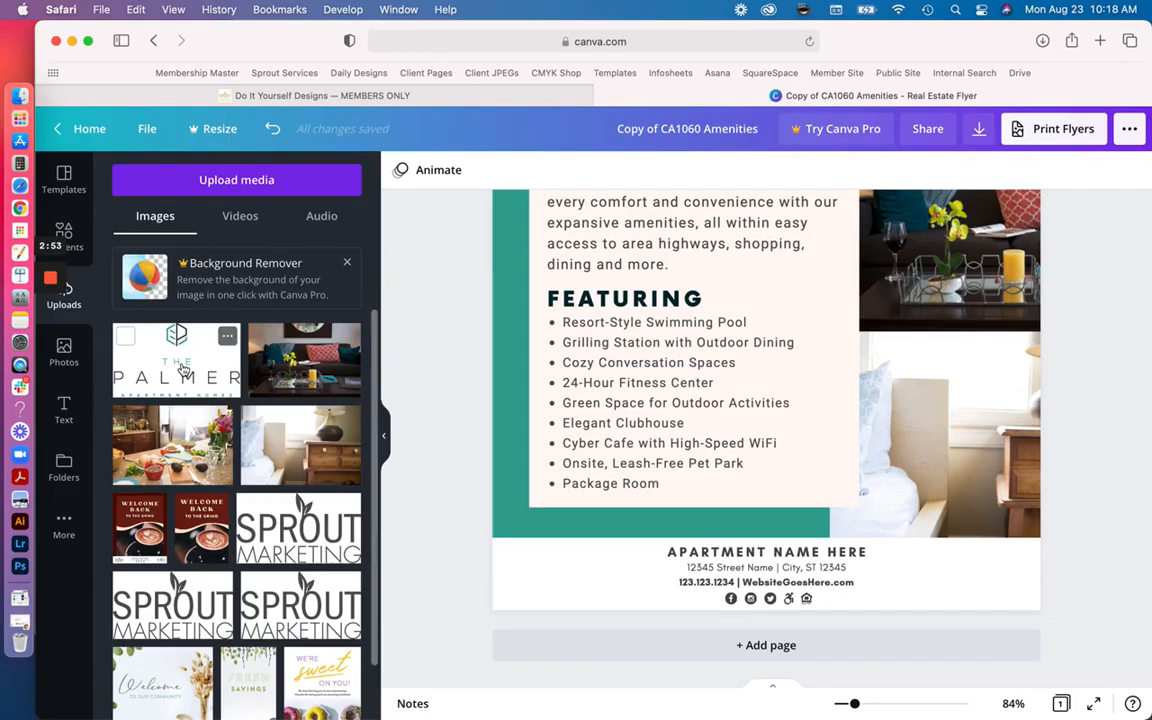
Add the uploaded The Palmer logo to the flyer and move it down to the bottom of the page
click(183, 369)
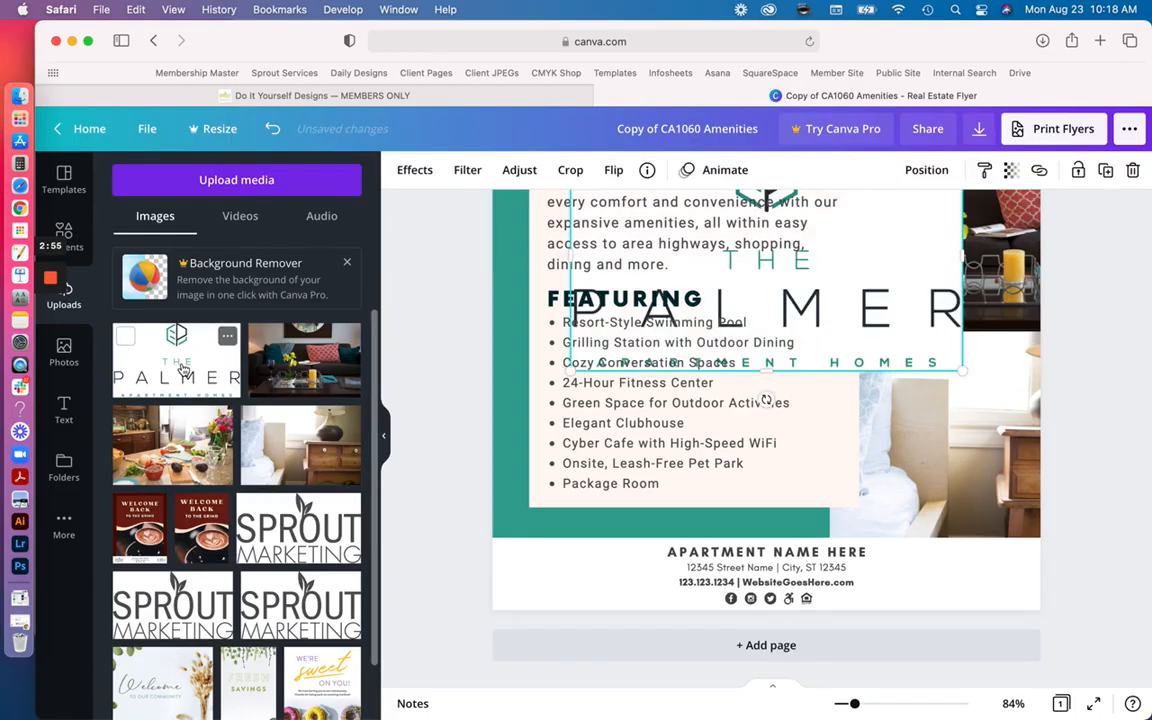
key(Down)
key(Down)
key(Down)
key(Down)
key(Down)
key(Down)
key(Down)
key(Down)
key(Down)
key(Down)
key(Down)
key(Down)
key(Down)
key(Down)
key(Down)
key(Down)
key(Down)
key(Down)
key(Down)
key(Down)
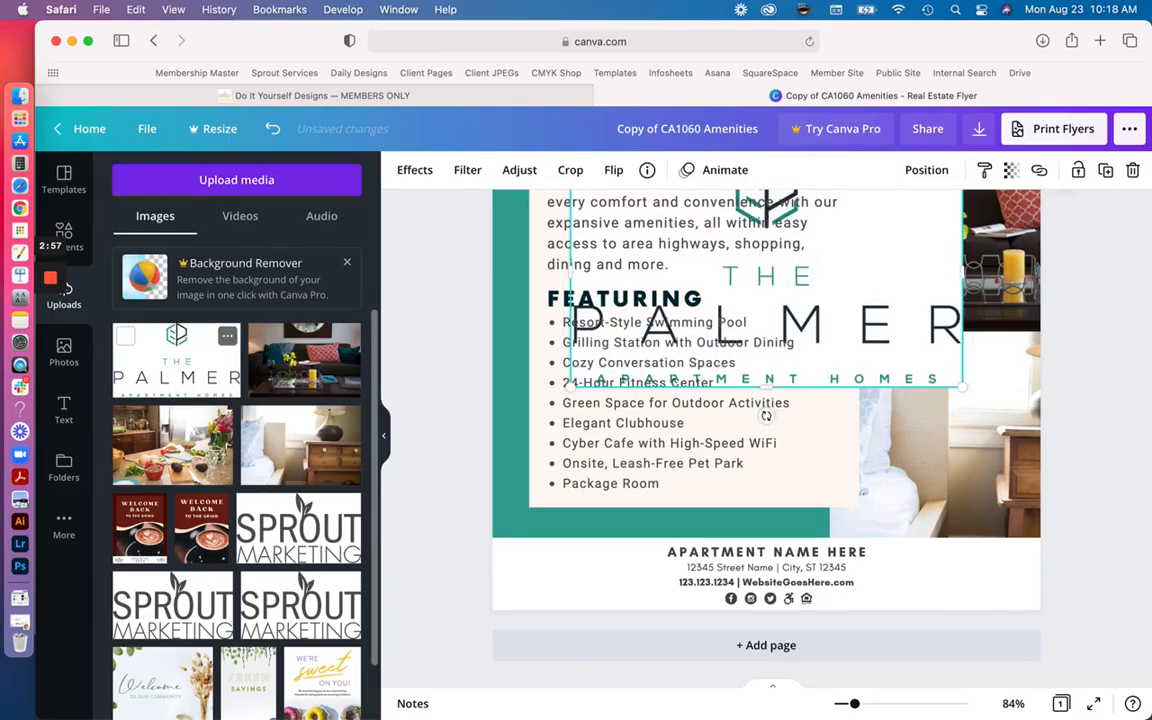
key(shift+Down)
key(shift+Down)
key(shift+Down)
key(shift+Down)
key(shift+Down)
key(shift+Down)
key(shift+Down)
key(shift+Down)
key(shift+Down)
key(shift+Down)
key(shift+Down)
key(shift+Down)
key(shift+Down)
key(shift+Down)
key(shift+Down)
key(shift+Down)
key(shift+Down)
key(shift+Down)
key(shift+Down)
key(shift+Down)
key(Down)
key(Down)
key(Down)
key(Down)
key(Down)
key(Down)
key(Down)
key(Down)
key(Down)
key(Down)
key(Down)
key(Down)
key(Down)
key(Down)
key(Down)
key(Down)
key(Down)
key(Down)
key(Down)
key(Down)
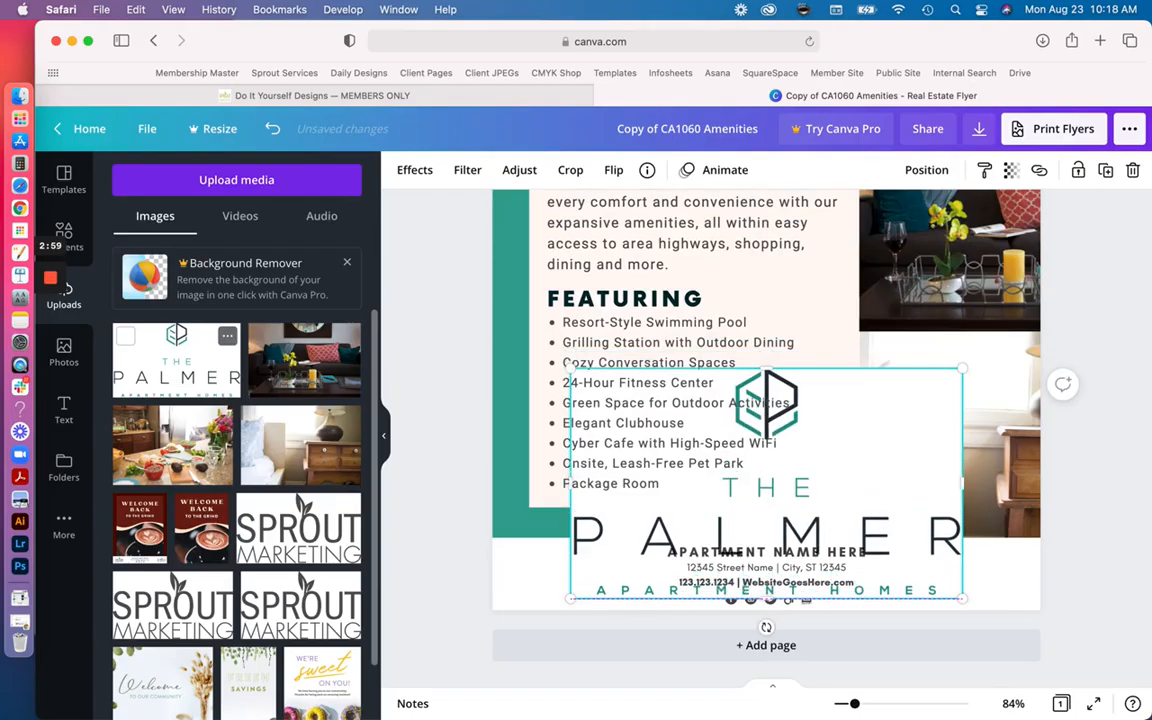
key(Down)
key(Down)
key(Down)
key(Down)
key(Down)
key(Down)
key(Down)
key(Down)
key(Down)
key(Down)
key(Down)
key(Down)
key(Down)
key(Down)
Shift The Palmer logo left and scale it down to fit the left end of the flyer's footer
drag(766, 495, 725, 491)
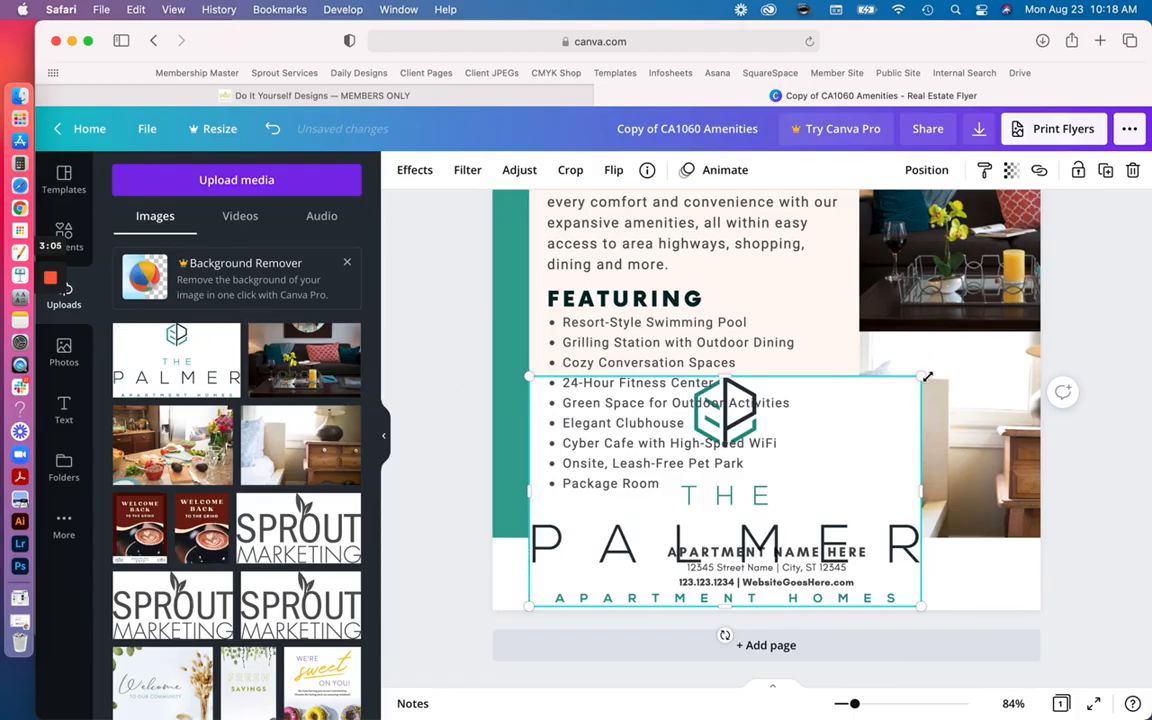
drag(854, 402, 630, 535)
click(1090, 432)
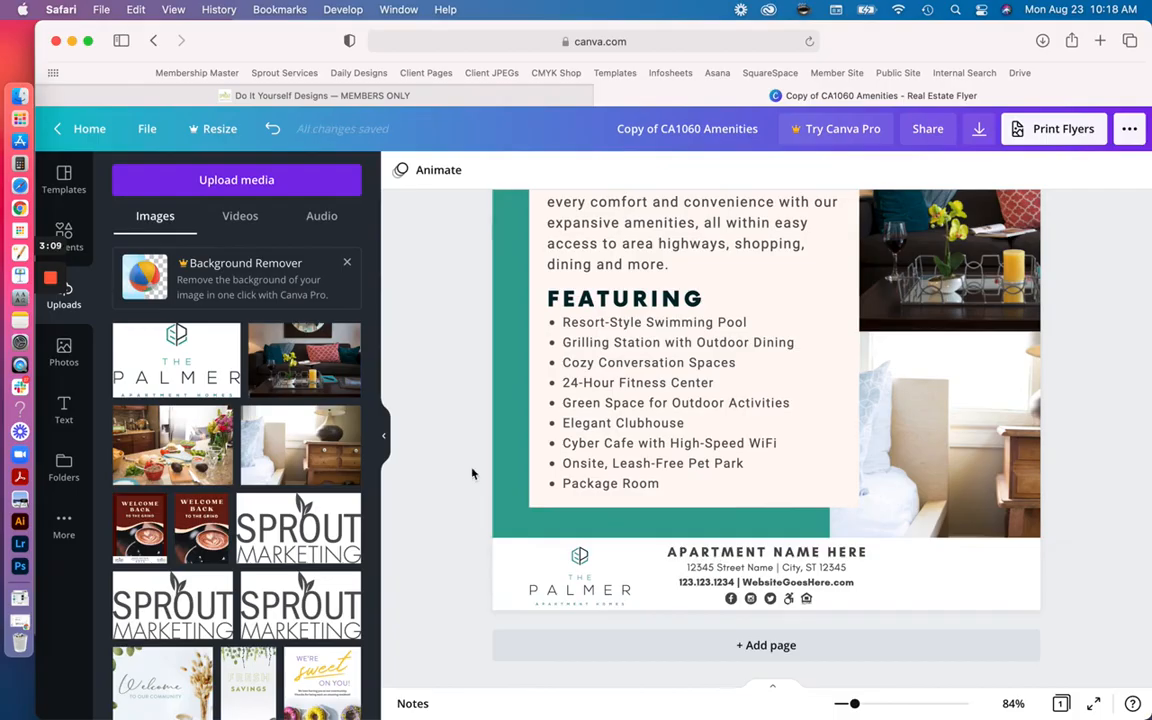
Add the uploaded gray Sprout Marketing logo and scale it down to fit the right end of the flyer's footer
click(315, 525)
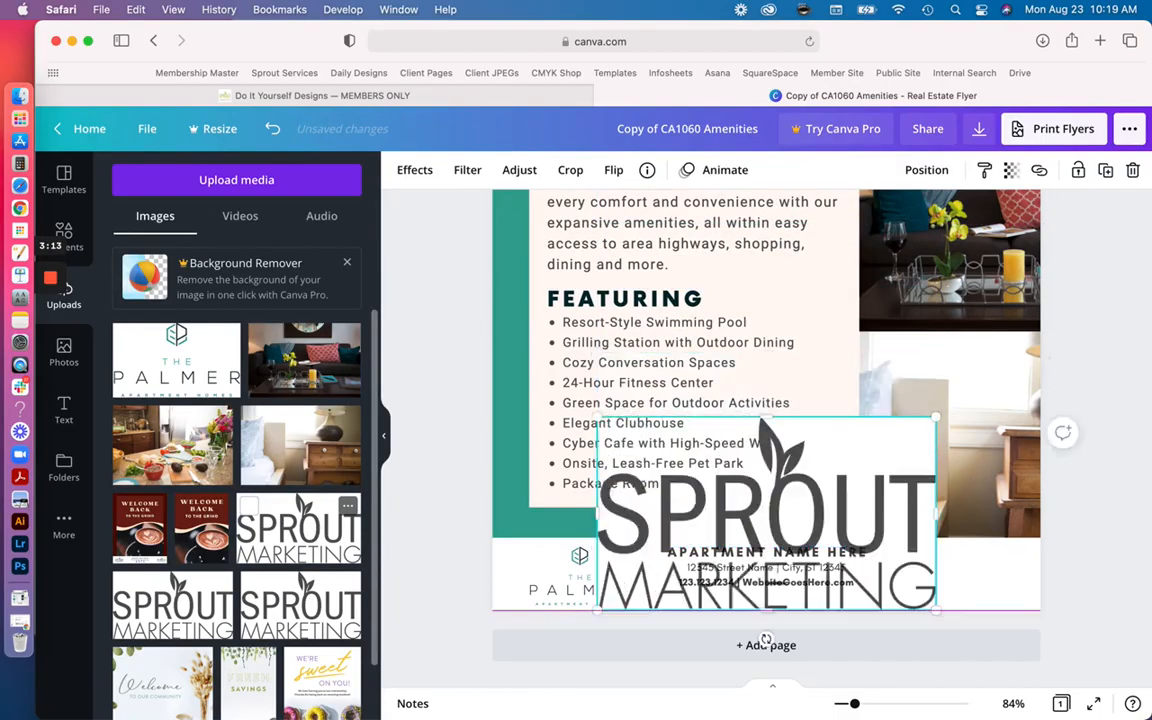
drag(766, 513, 852, 507)
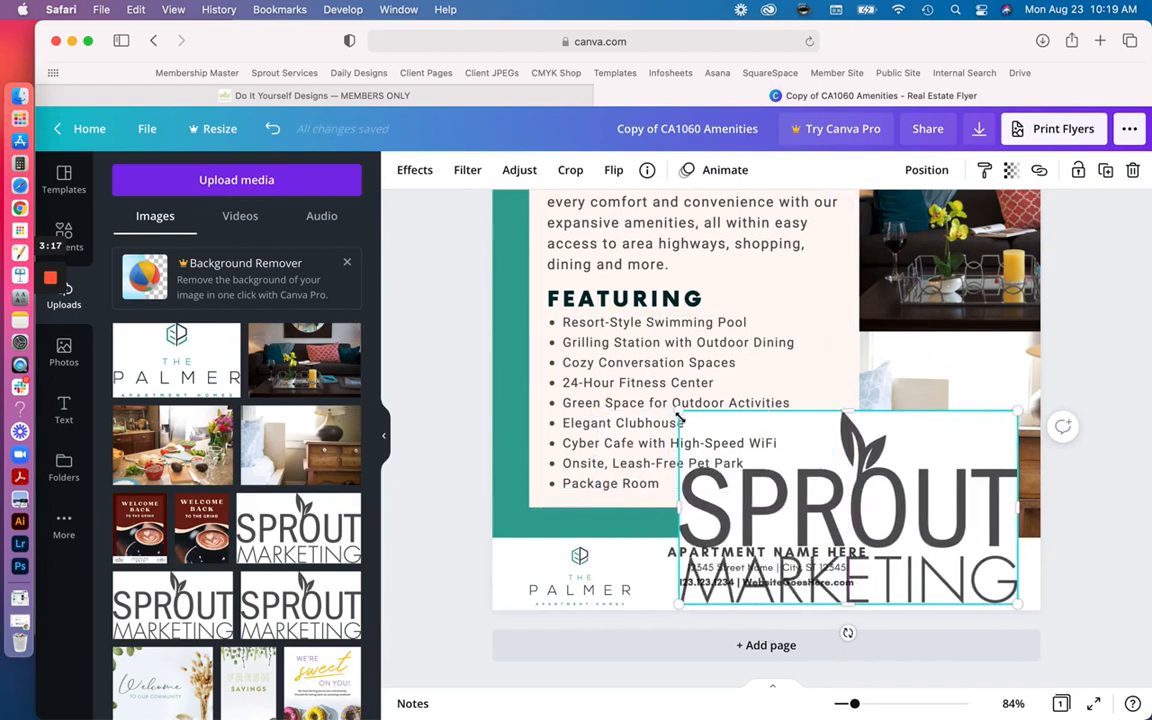
drag(683, 413, 917, 549)
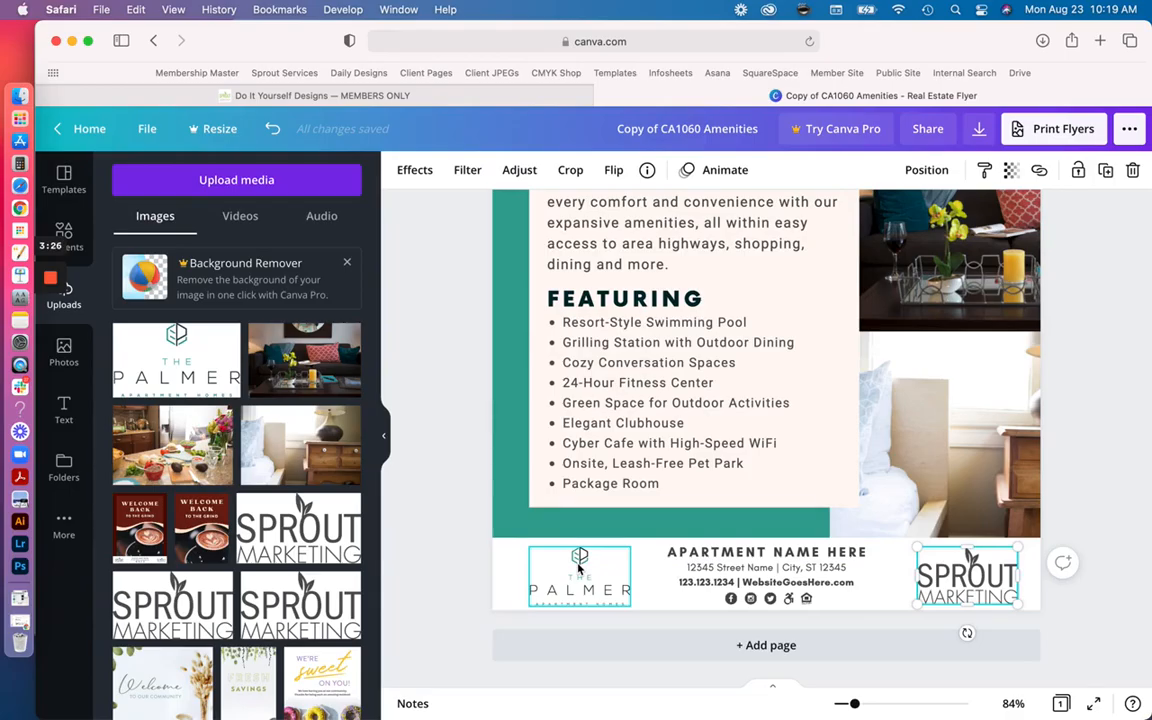
Align The Palmer and Sprout Marketing logos in the footer to each other's middle
shift+click(578, 568)
click(926, 170)
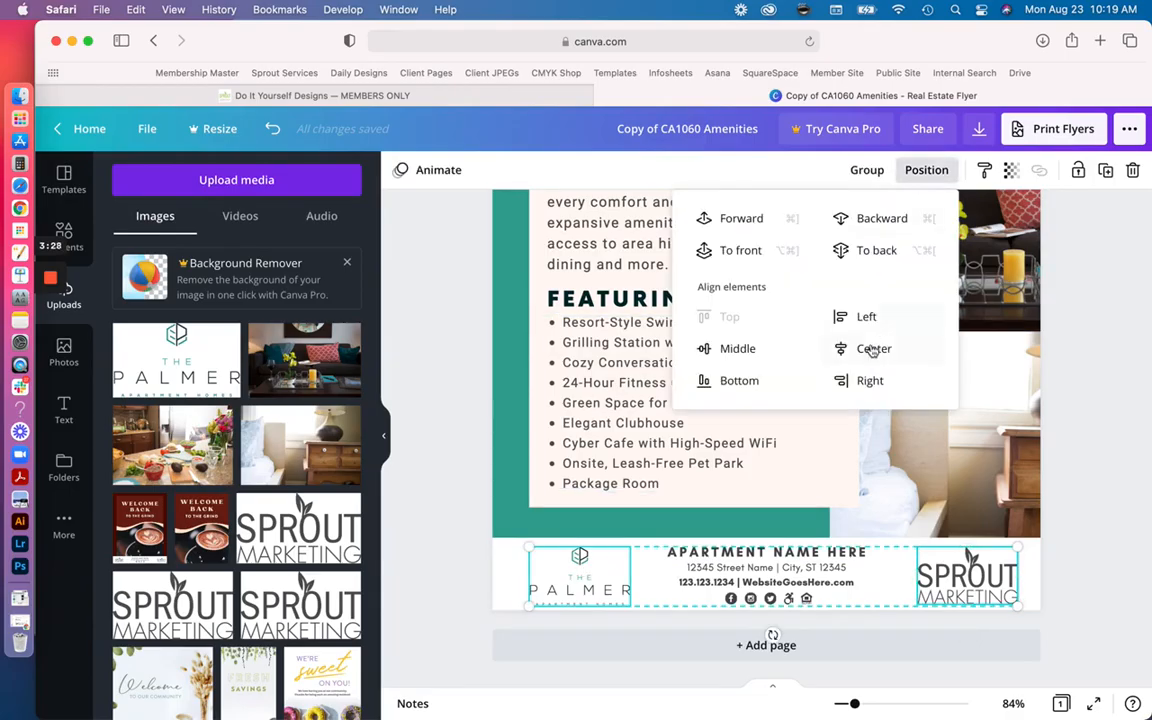
click(741, 348)
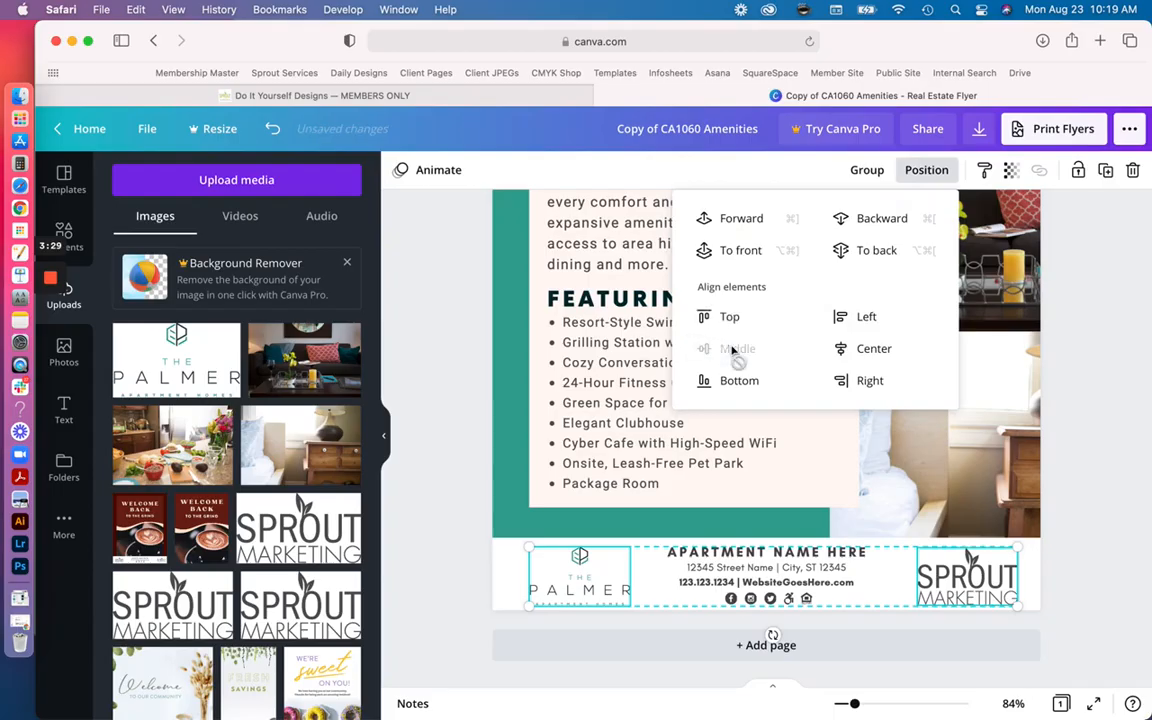
click(1083, 514)
Nudge both footer logos together slightly up and to the left
click(966, 578)
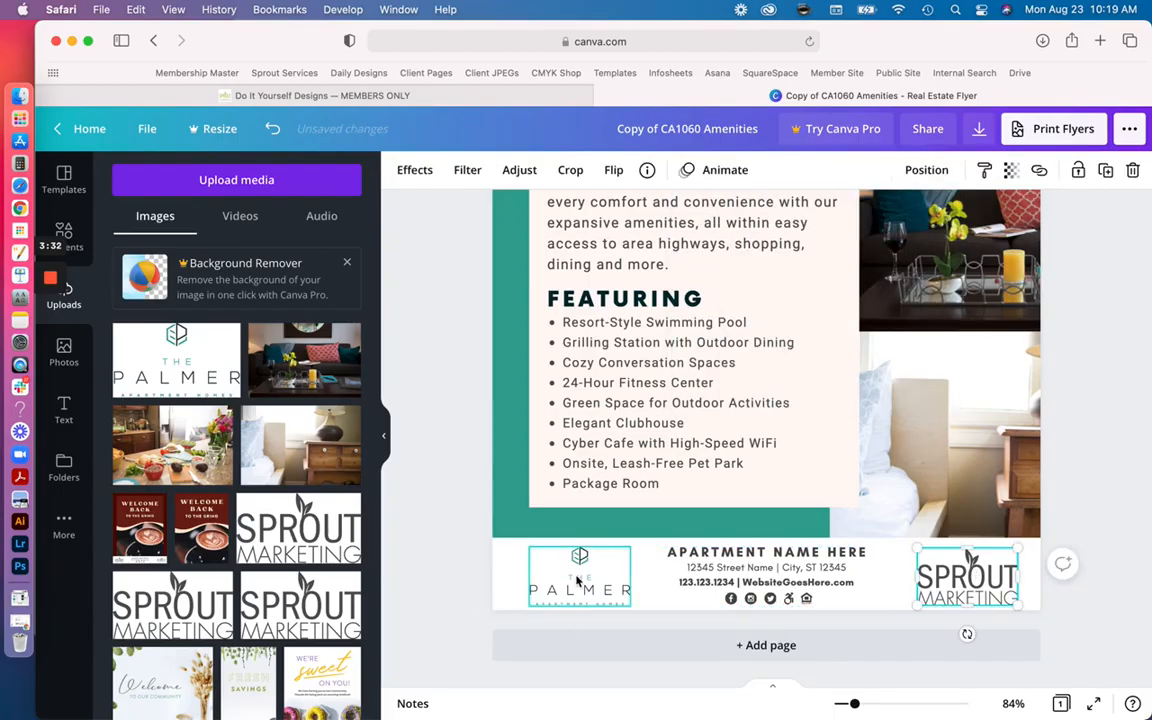
shift+click(576, 580)
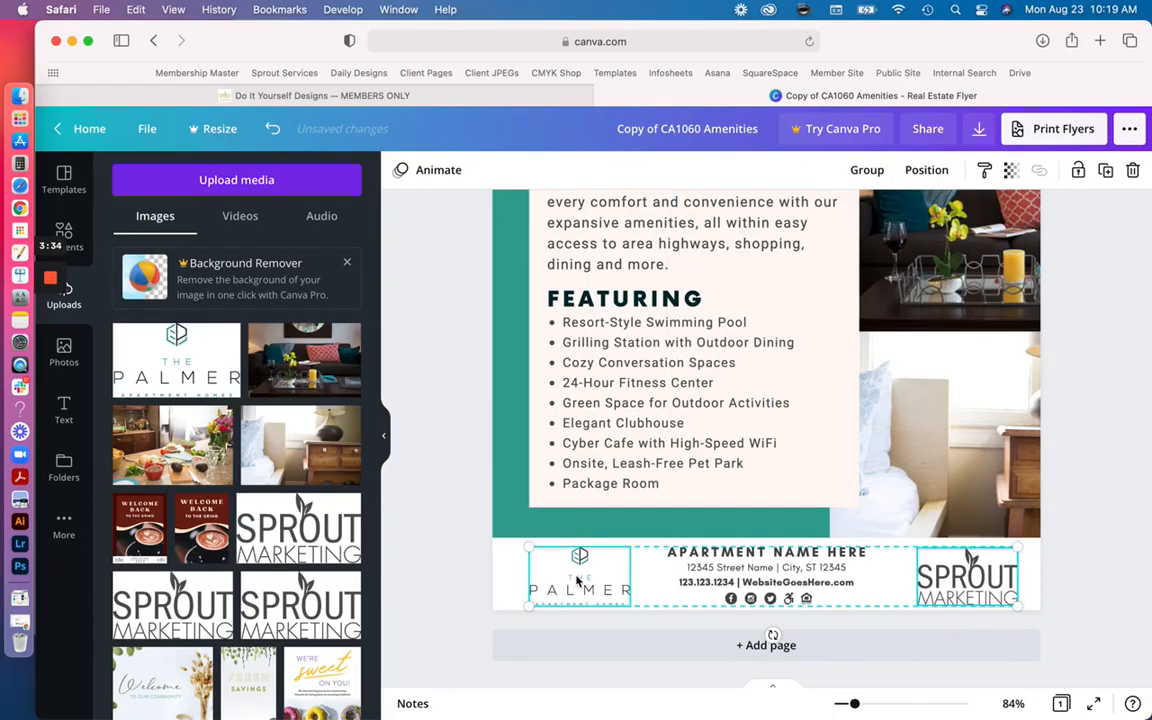
drag(577, 583, 574, 579)
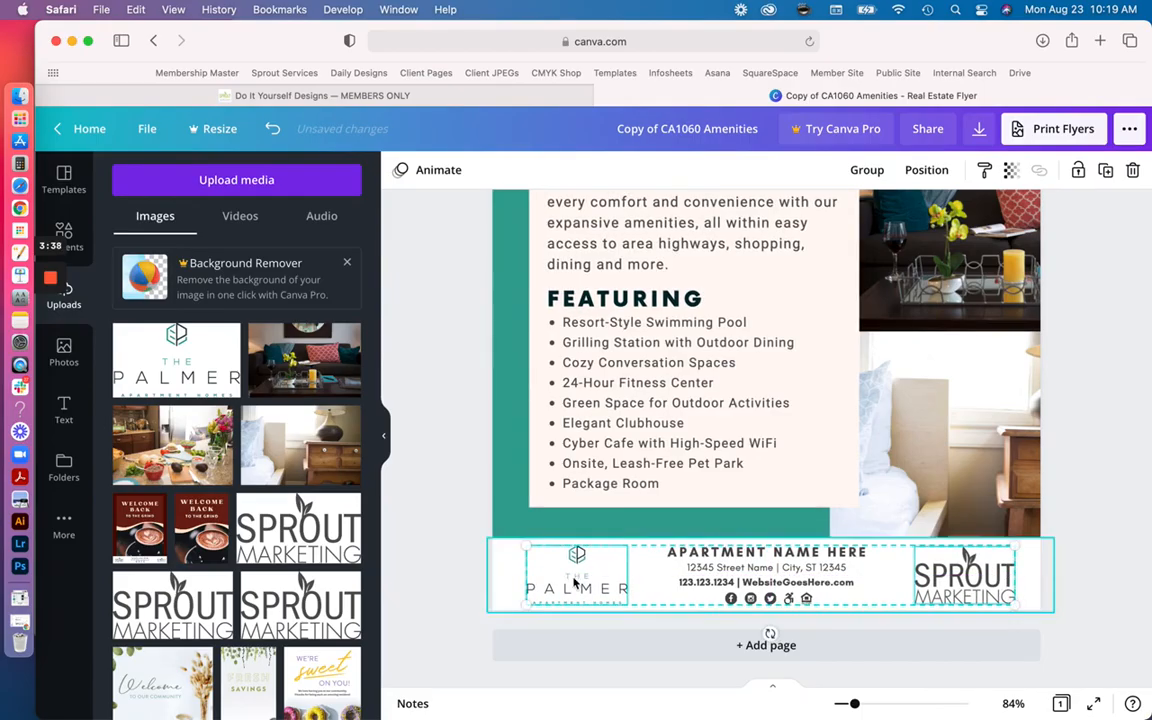
Replace the placeholder apartment name in the flyer's footer with SPROUT APARTMENTS
double_click(815, 553)
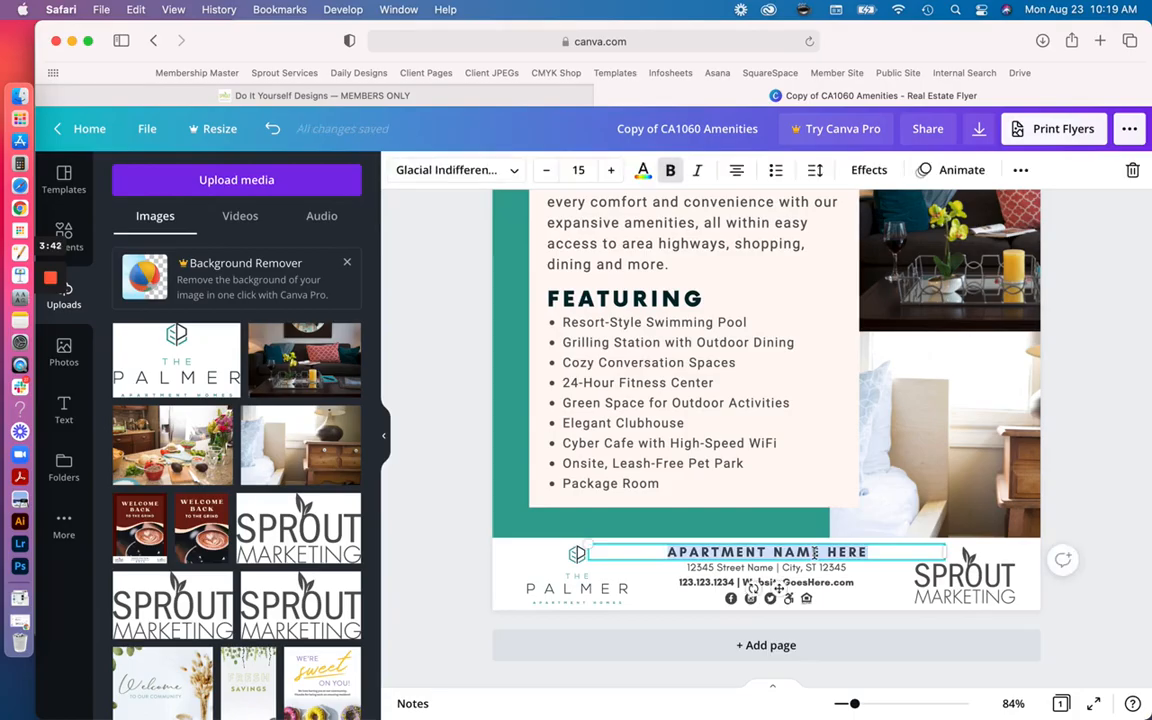
text(SPROUT APAR)
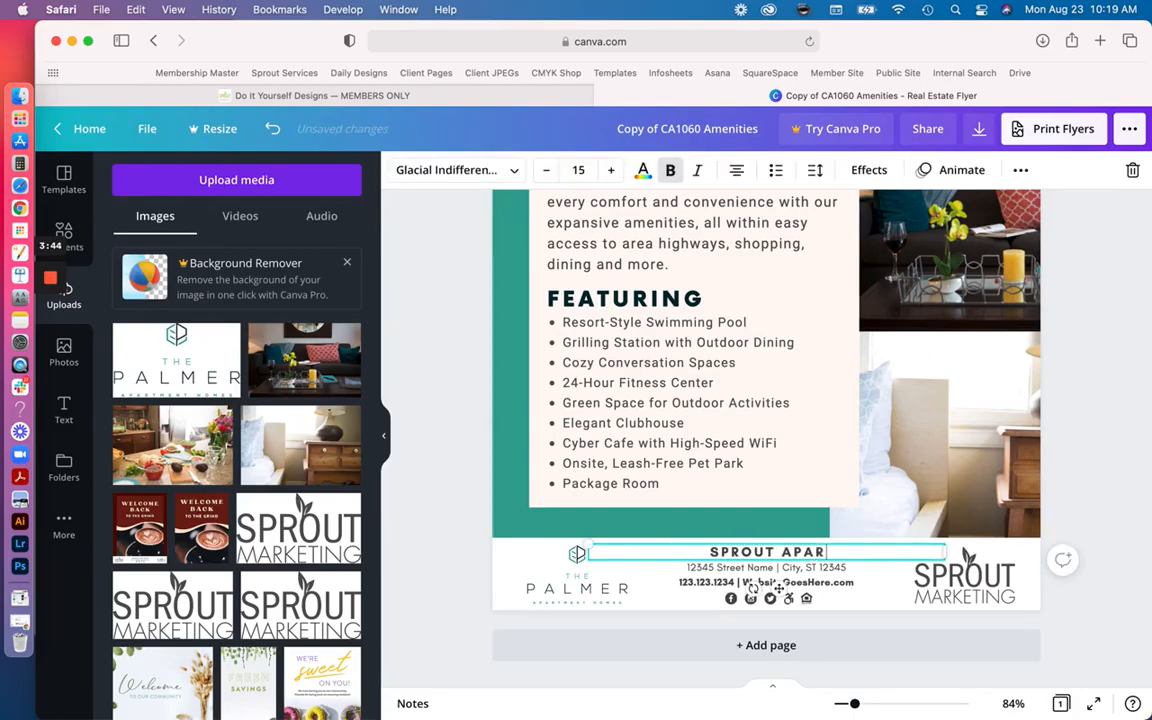
text(TMENTS)
Replace the footer's placeholder address line with the property's street address, city, state and ZIP code, keeping the phone and website on their own line
click(833, 567)
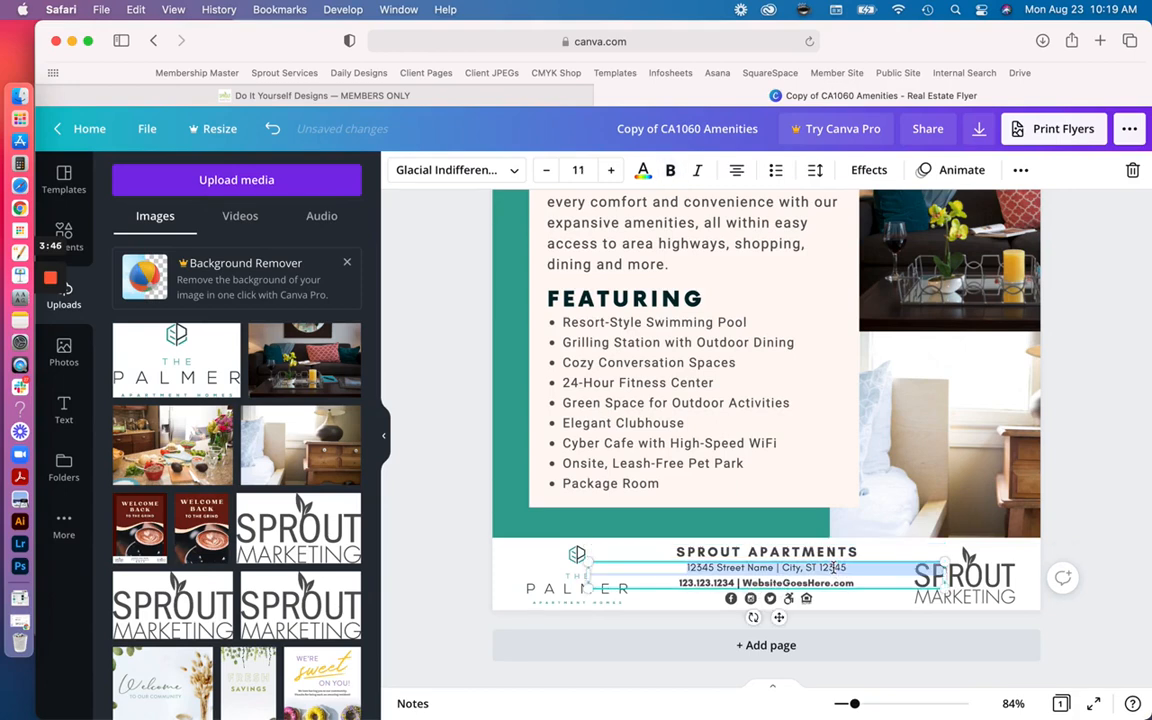
text(5555 St)
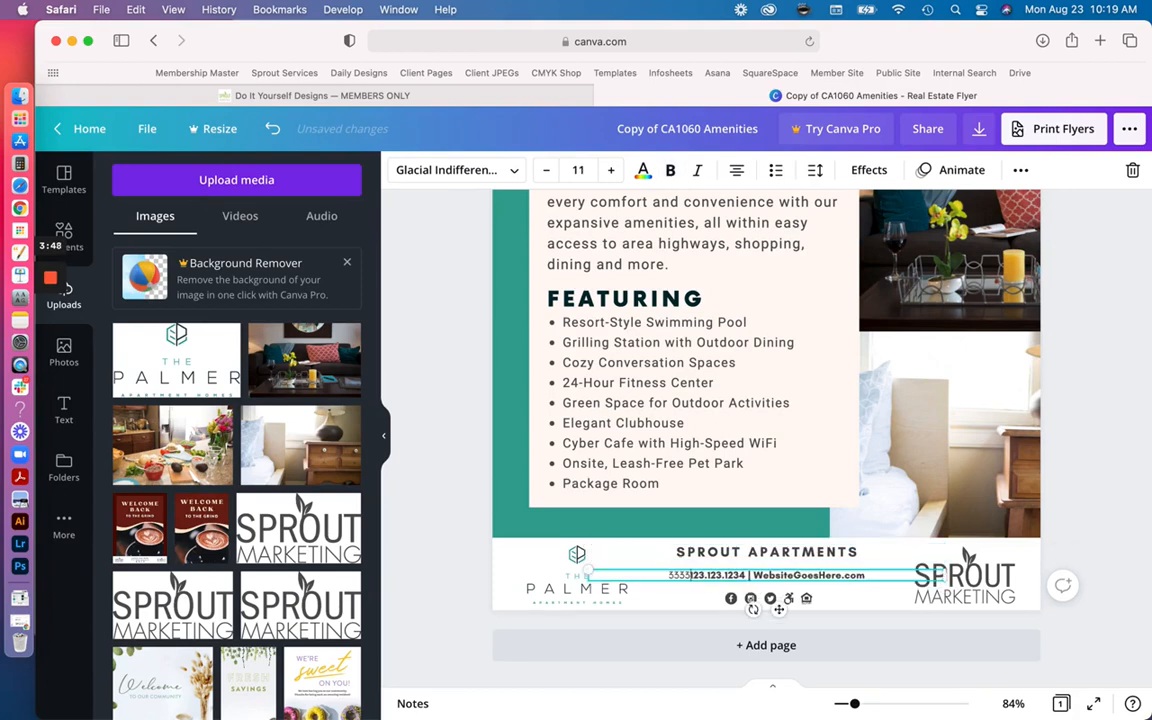
text(REET )
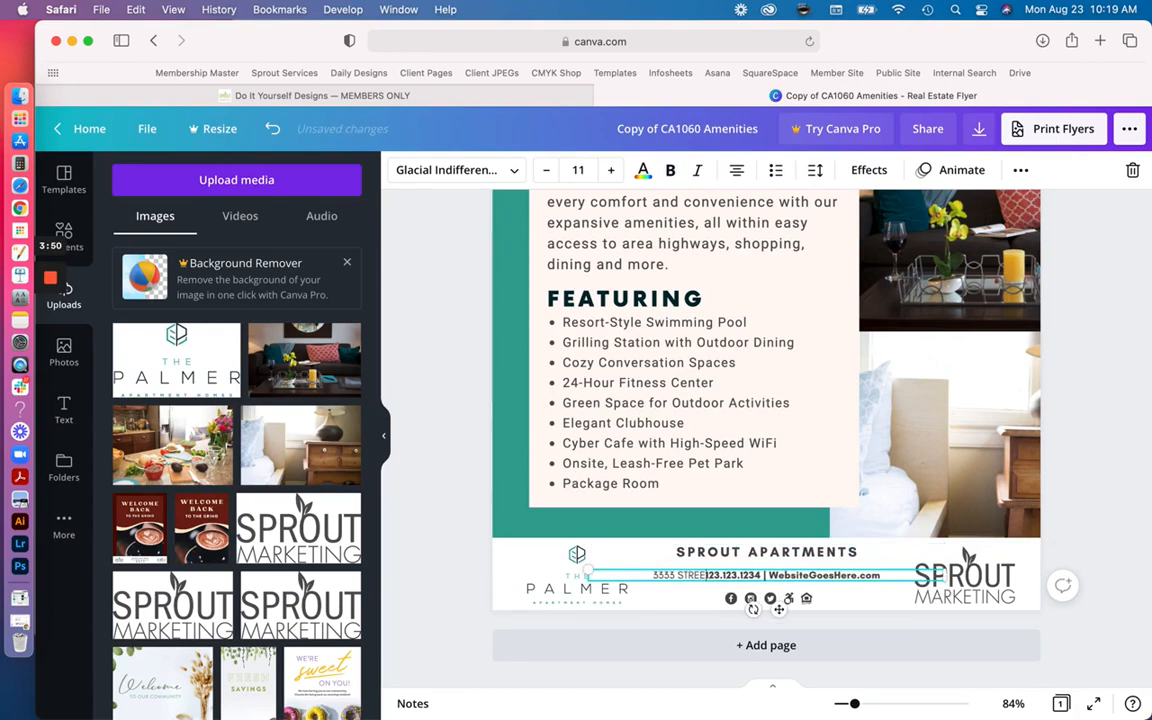
text(NAME)
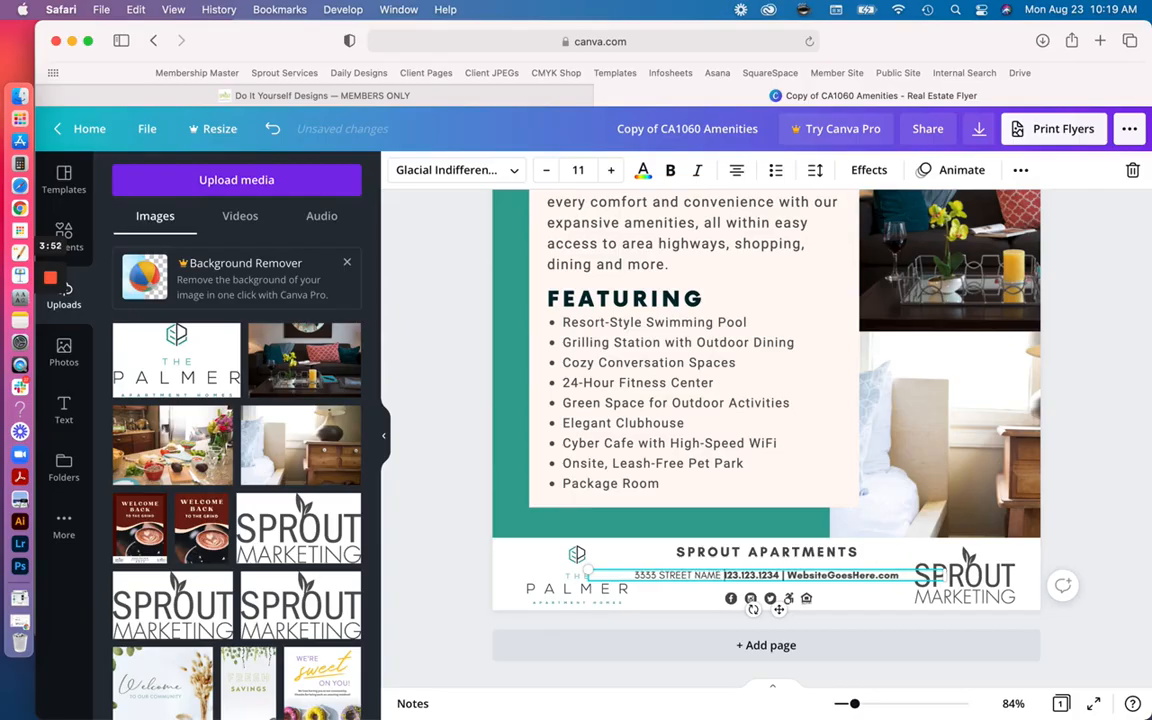
key(Return)
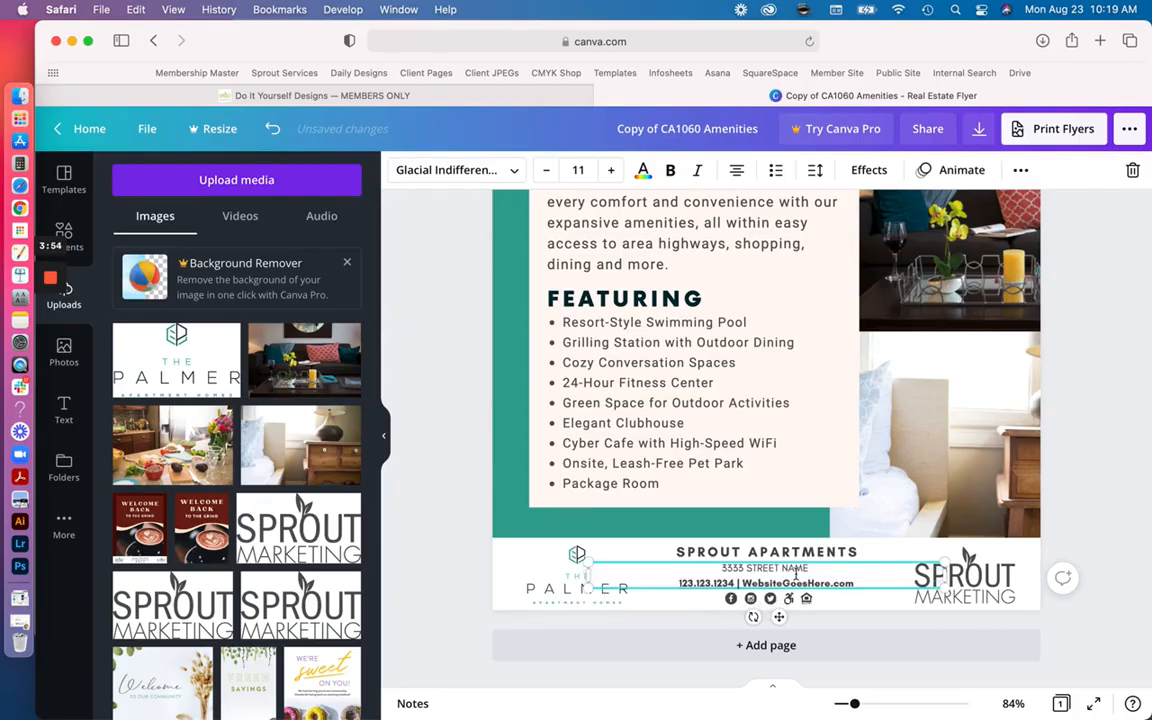
text(| CIT)
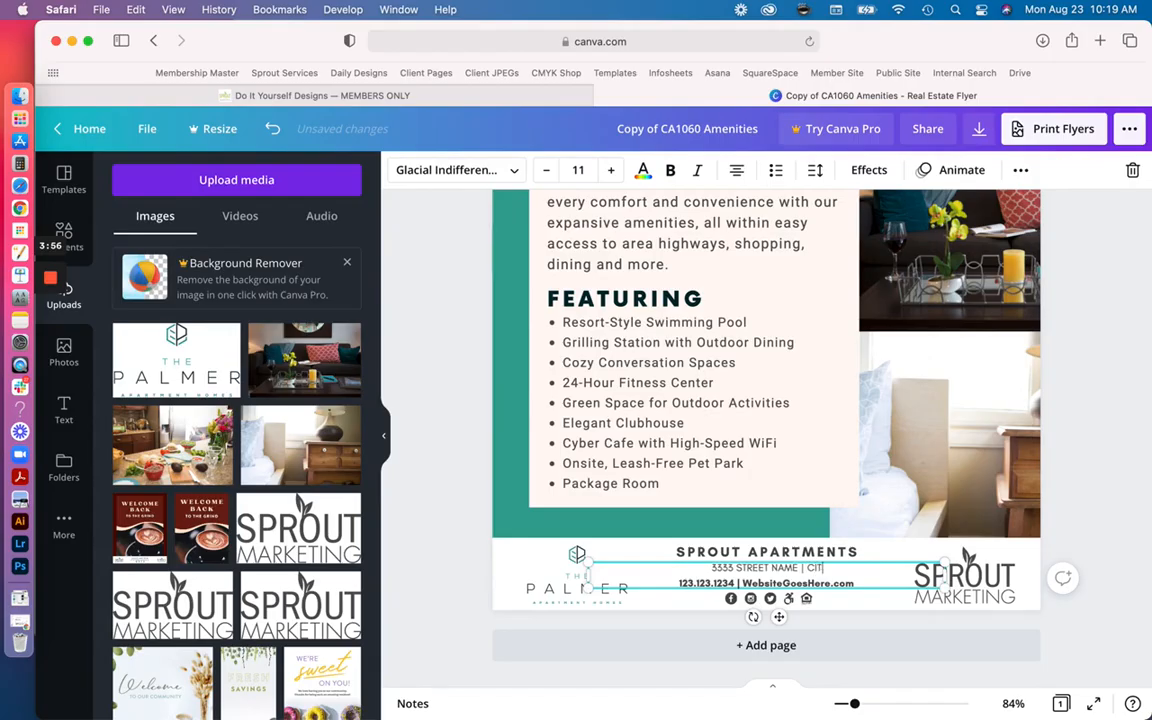
text(Y, ST 12)
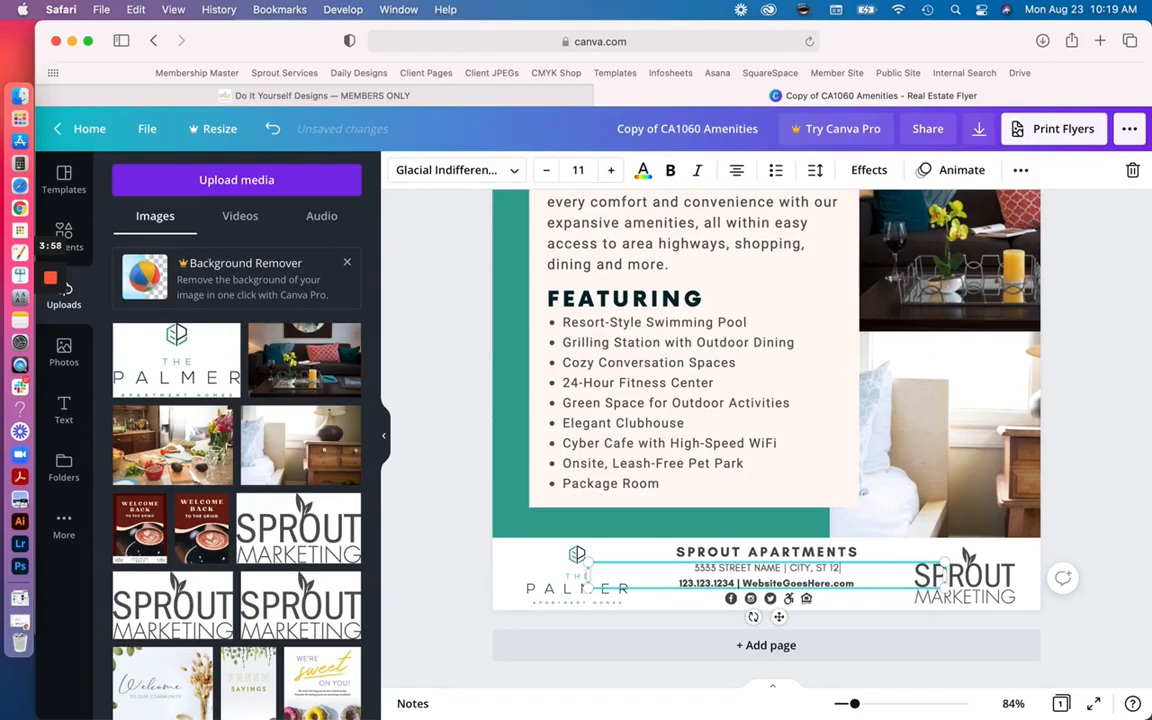
text(344)
Replace the placeholder phone number in the footer's contact line with the property's phone number
double_click(712, 583)
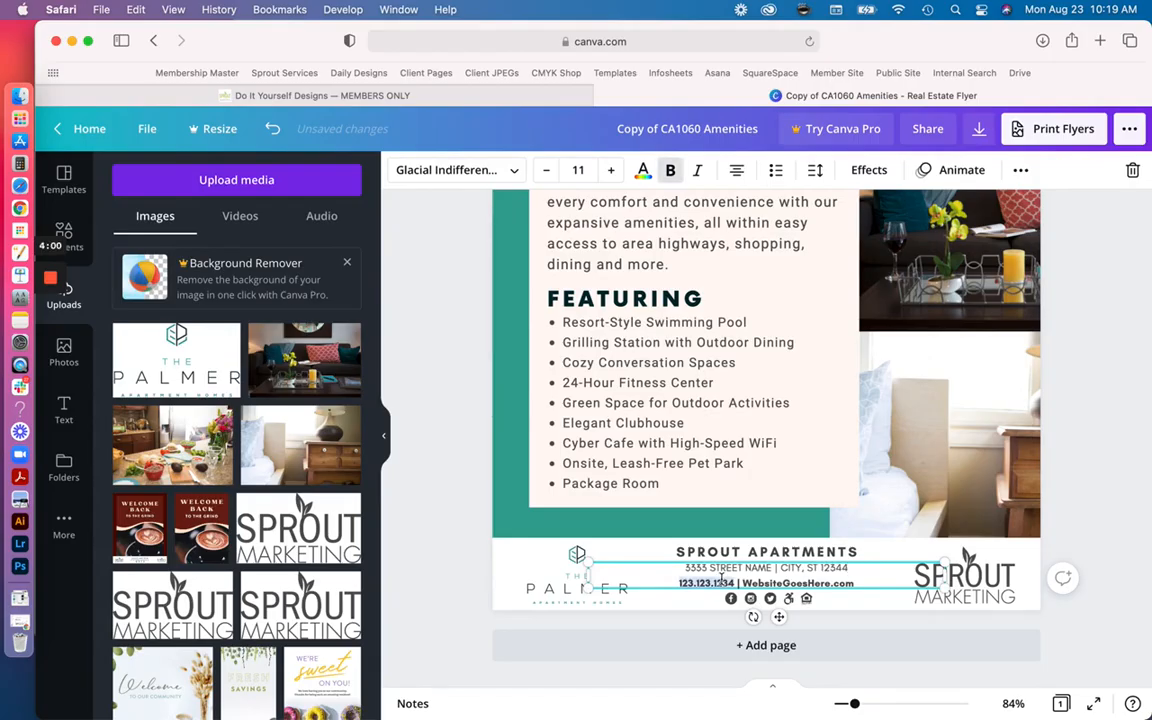
text(333.333.3333)
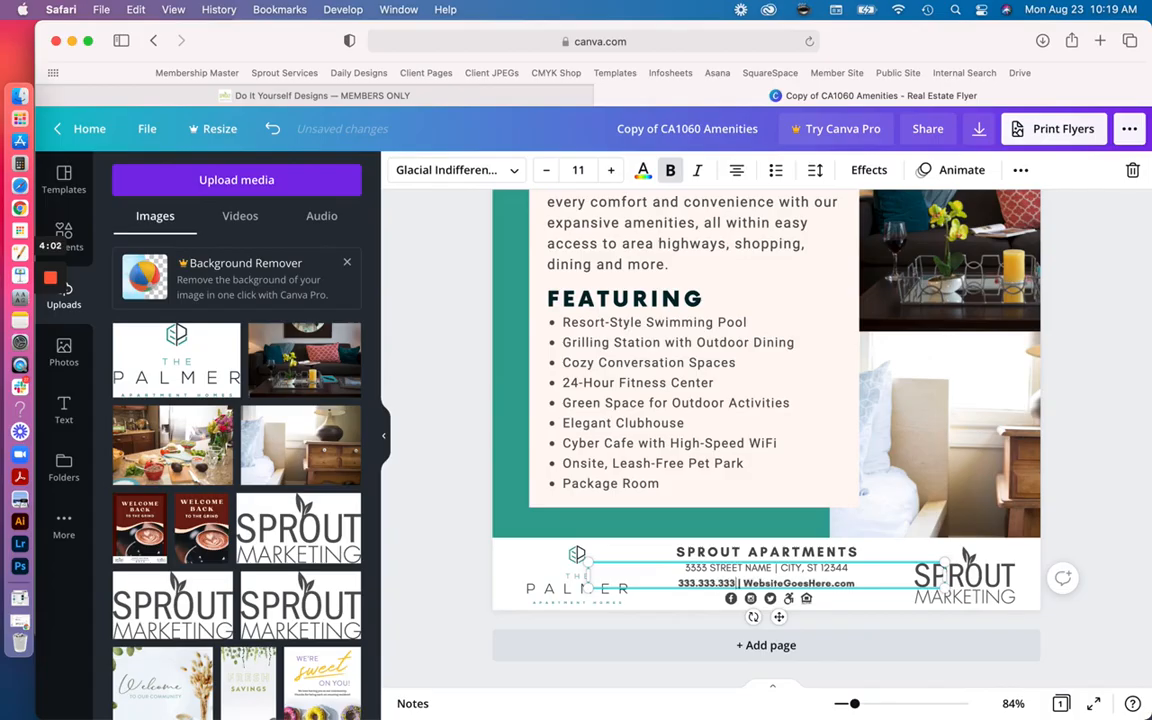
text(3)
Replace the placeholder website in the footer's contact line with SproutApartments.com and finish editing the text
double_click(786, 583)
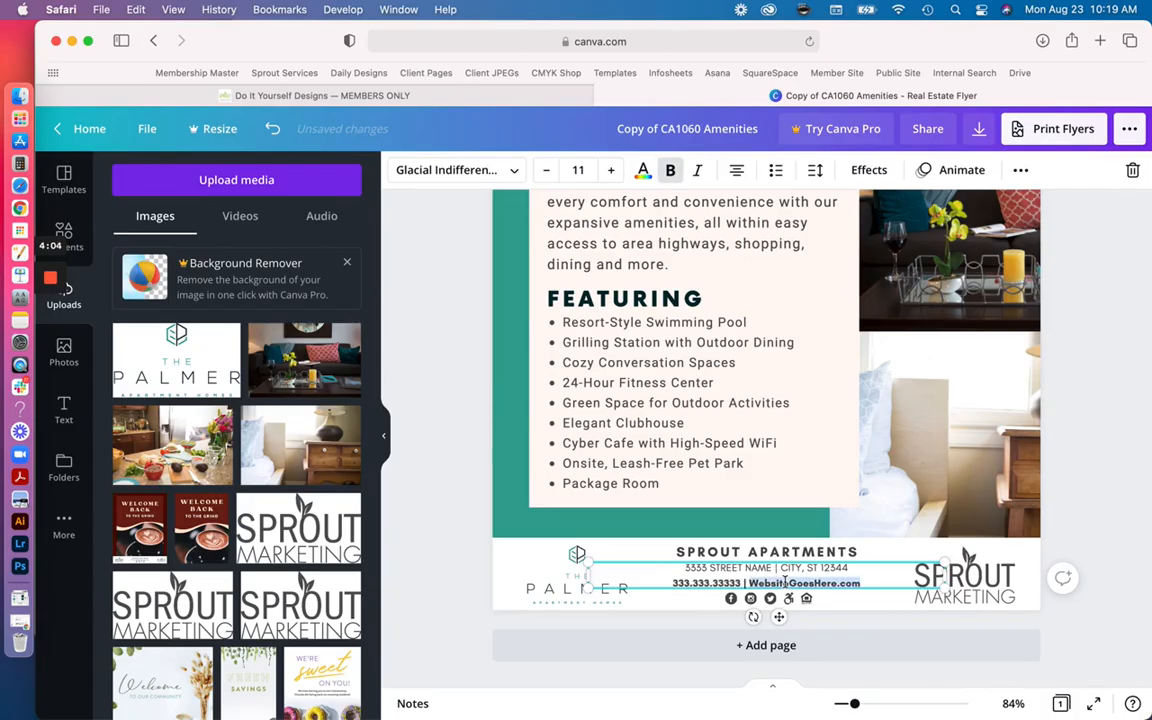
text(S)
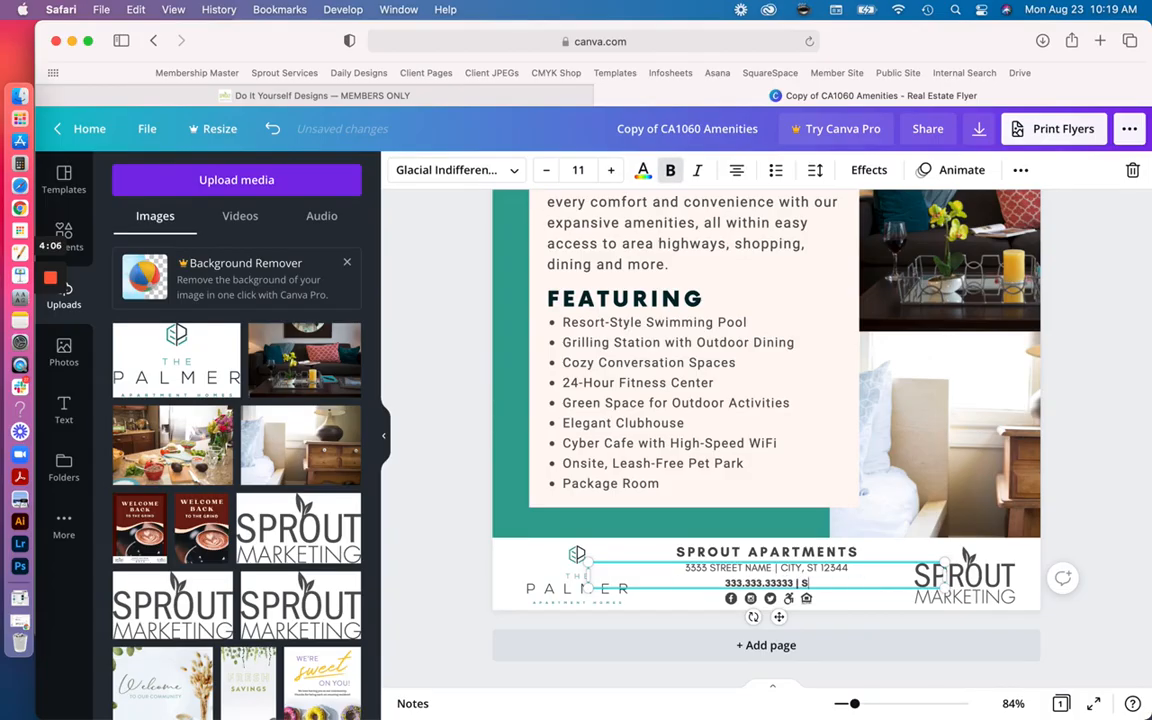
text(proutApartments.)
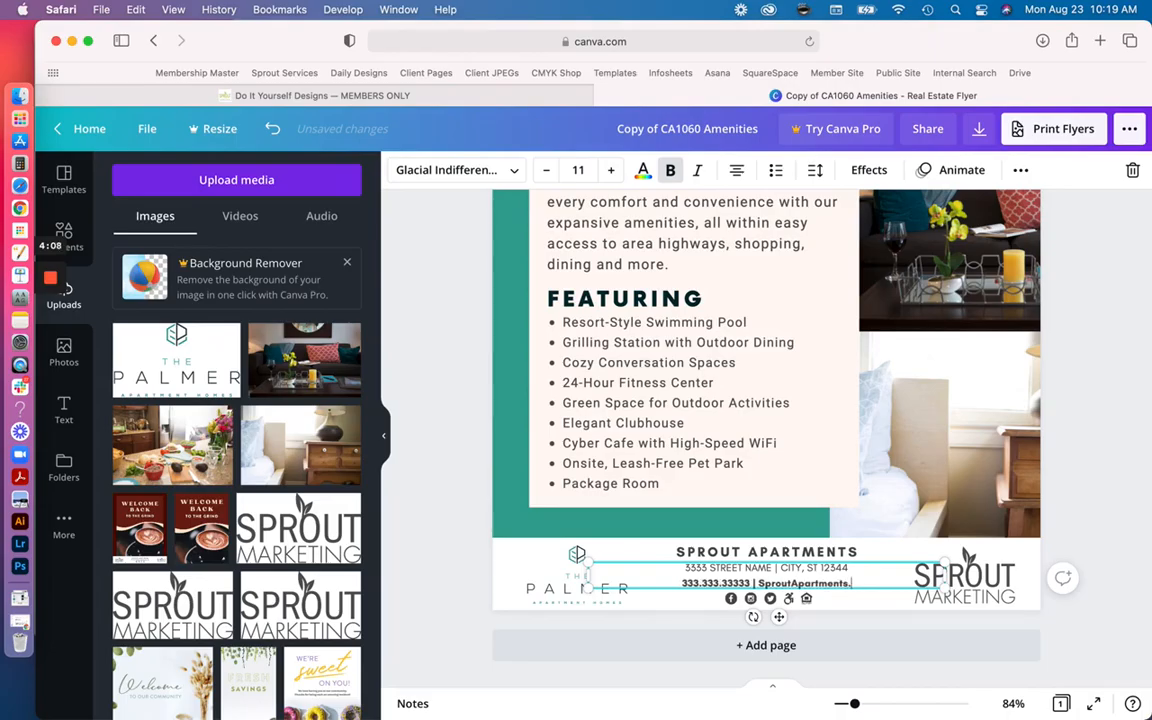
text(com)
click(1124, 483)
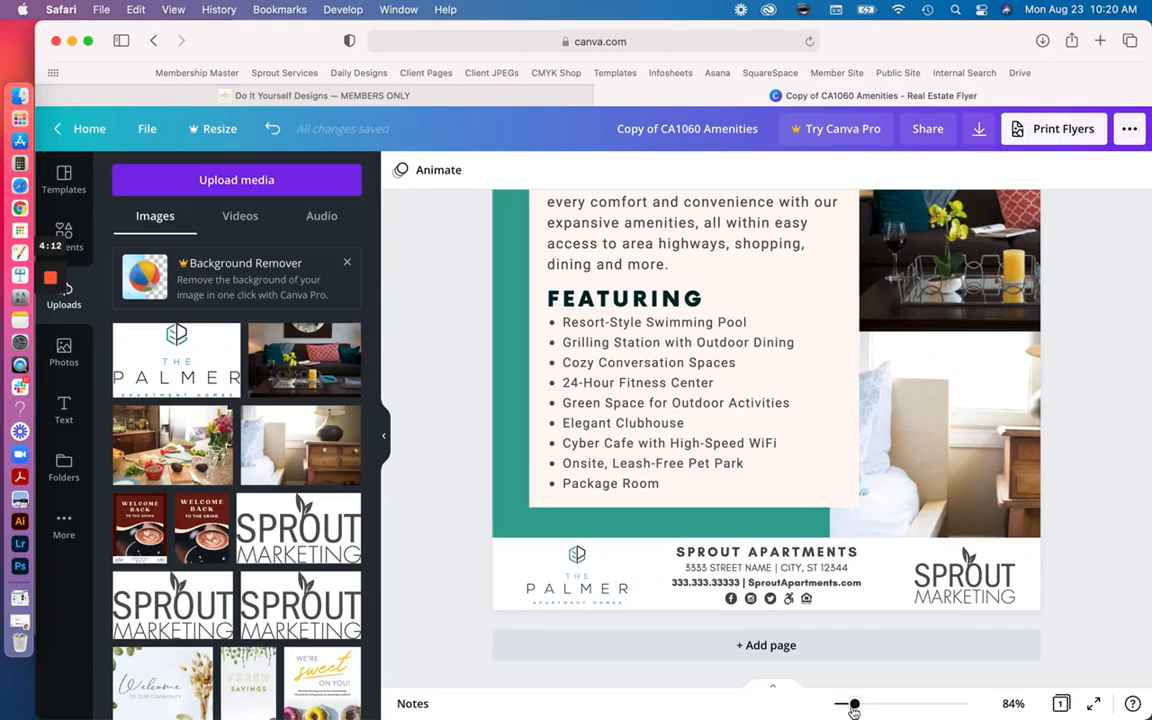
Download the finished flyer as a JPG file
drag(855, 704, 845, 706)
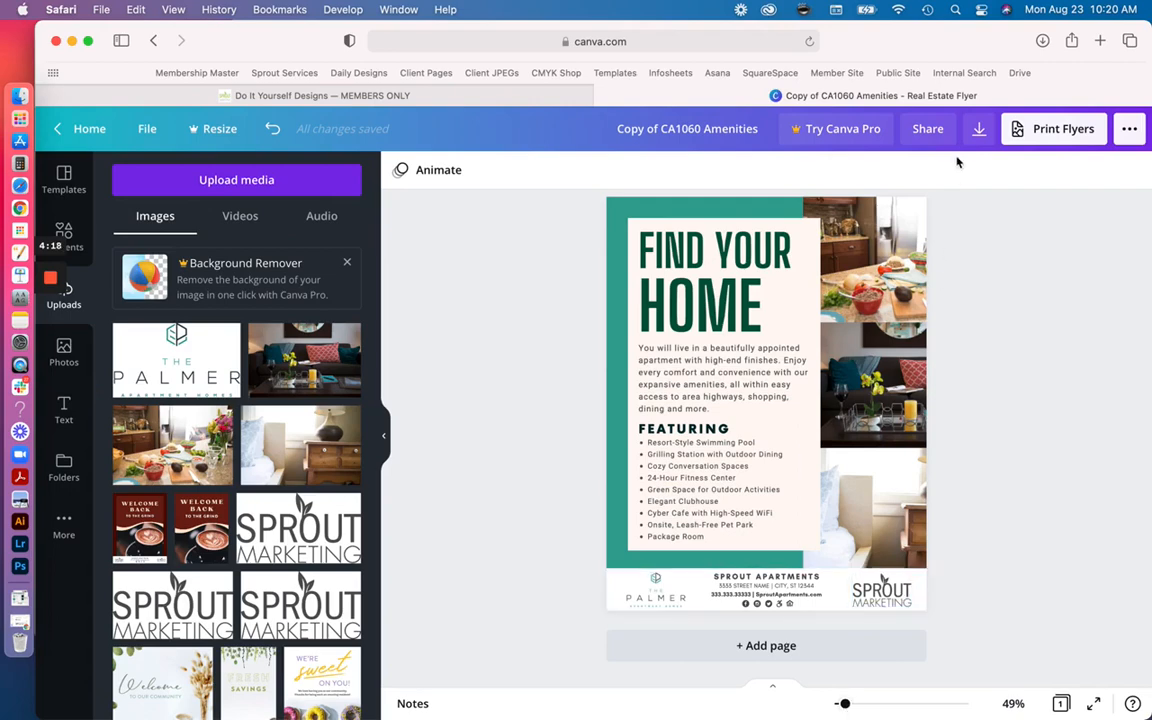
click(980, 134)
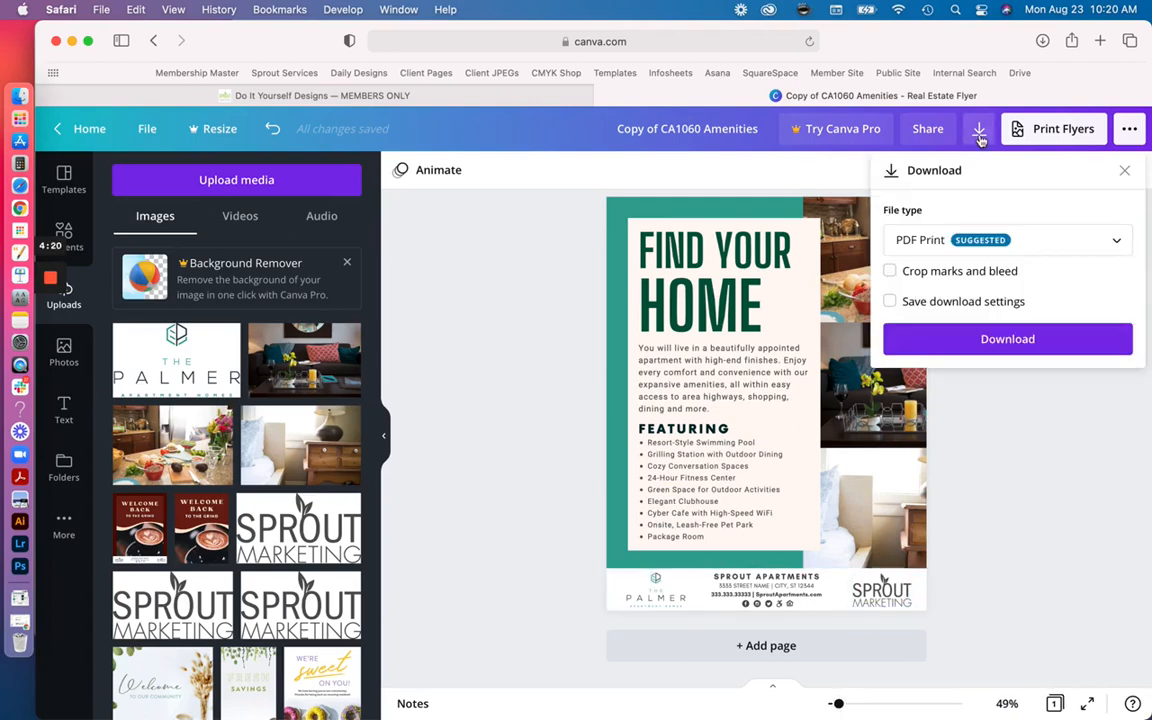
click(1000, 238)
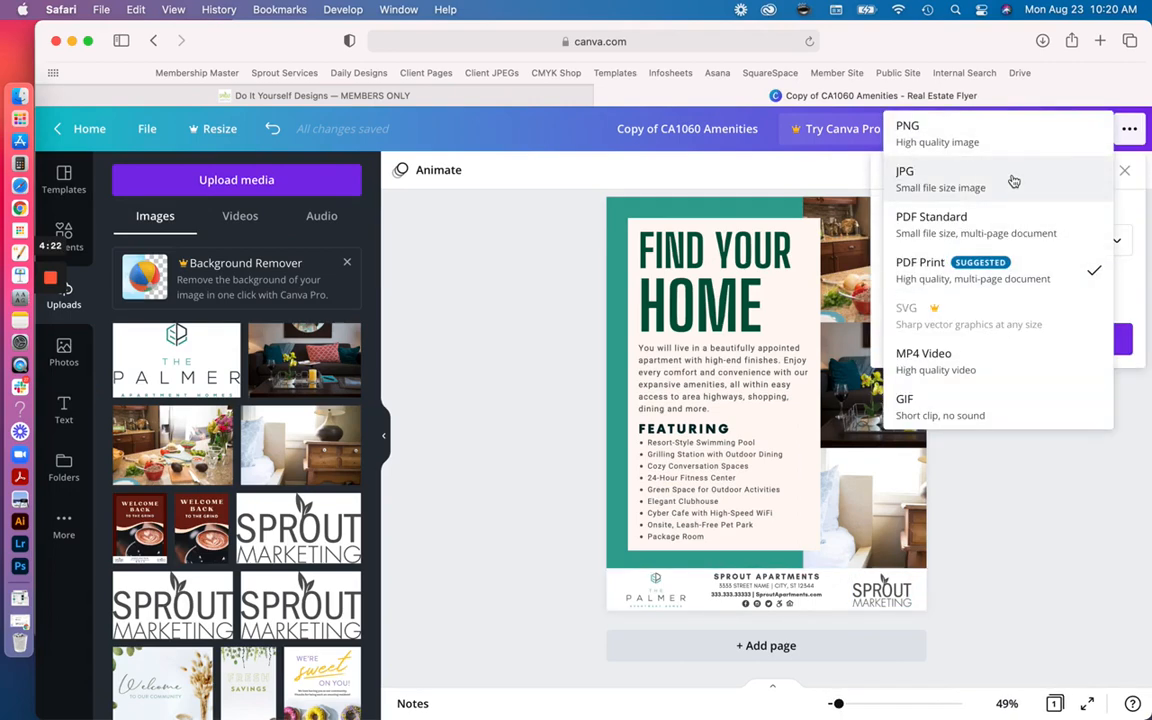
click(1013, 181)
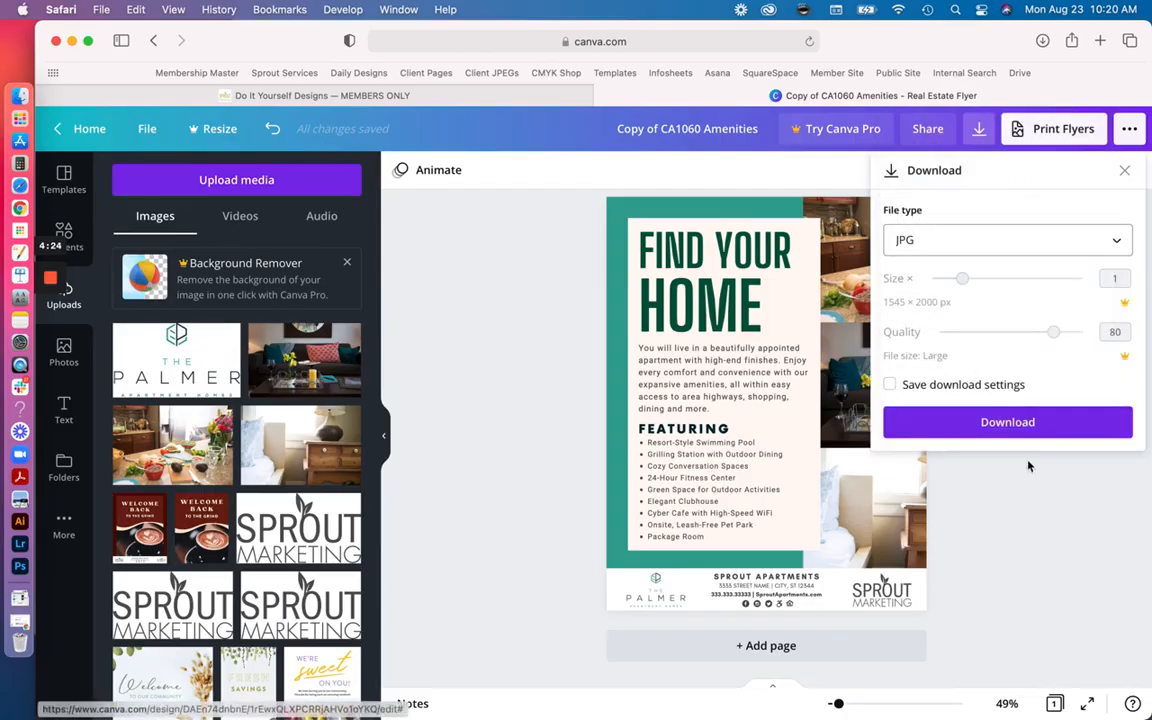
click(1007, 422)
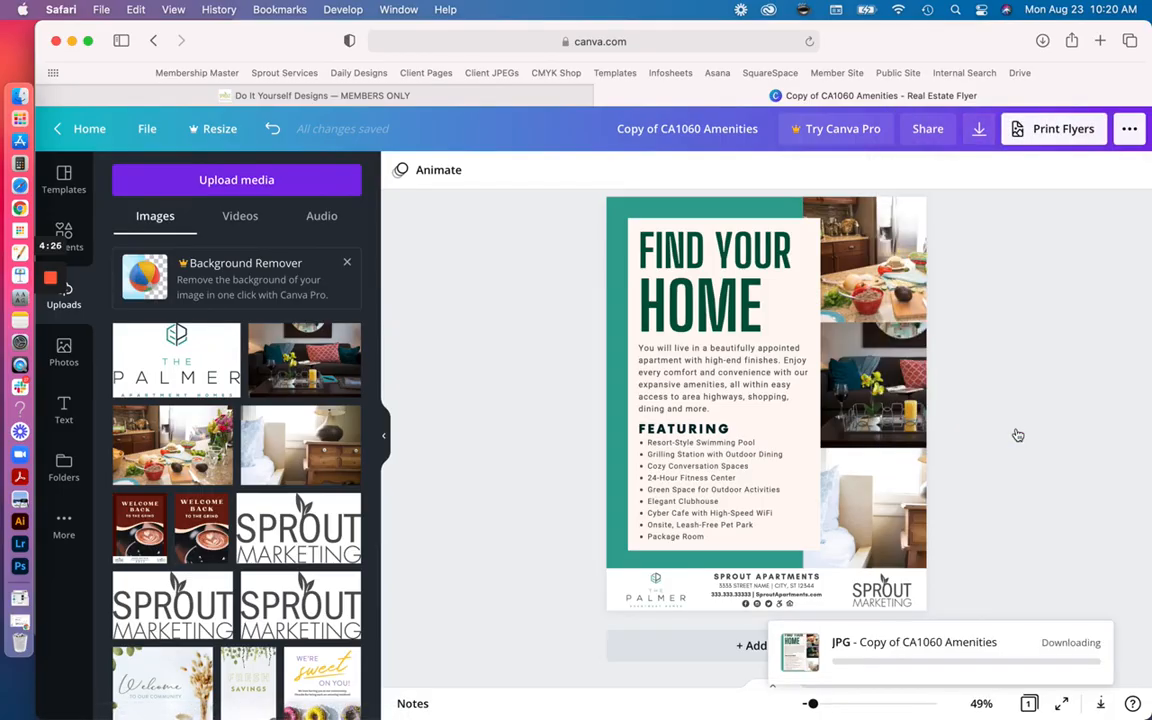